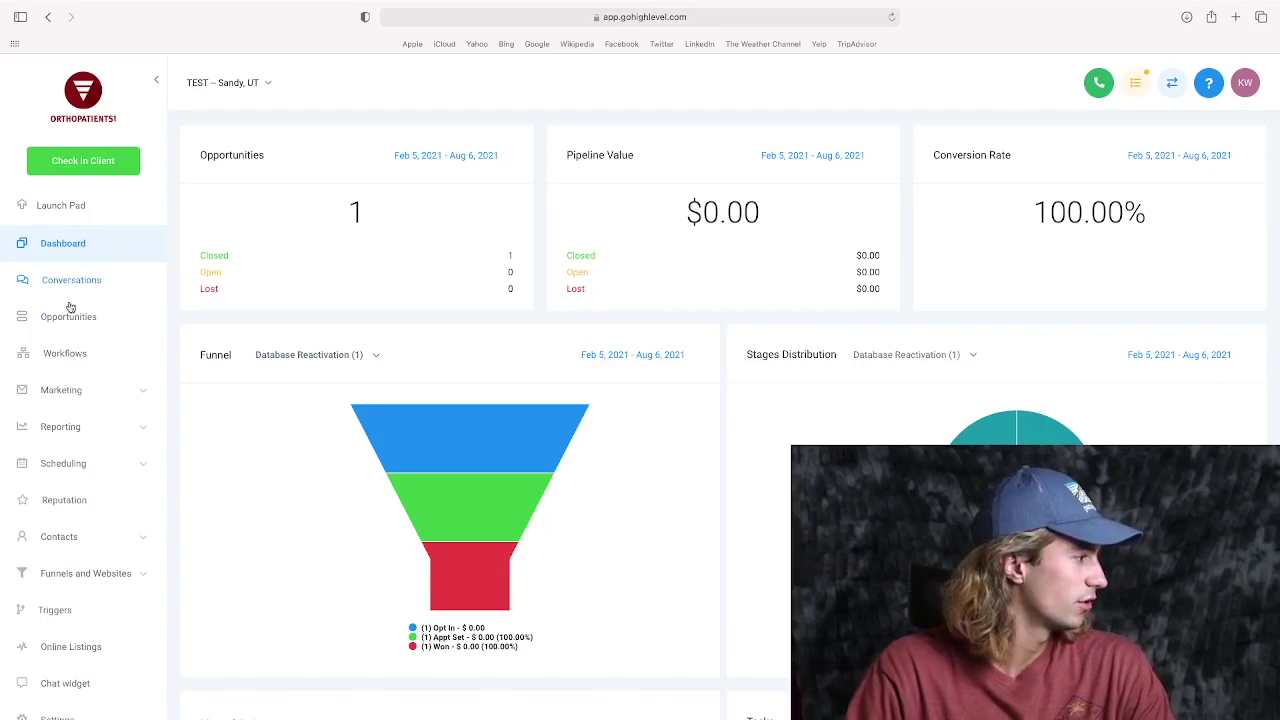
- Expand the Marketing section and view the Bulk requests page
{"action": "left_click", "coordinate": [100, 391]}
{"action": "left_click", "coordinate": [48, 482]}
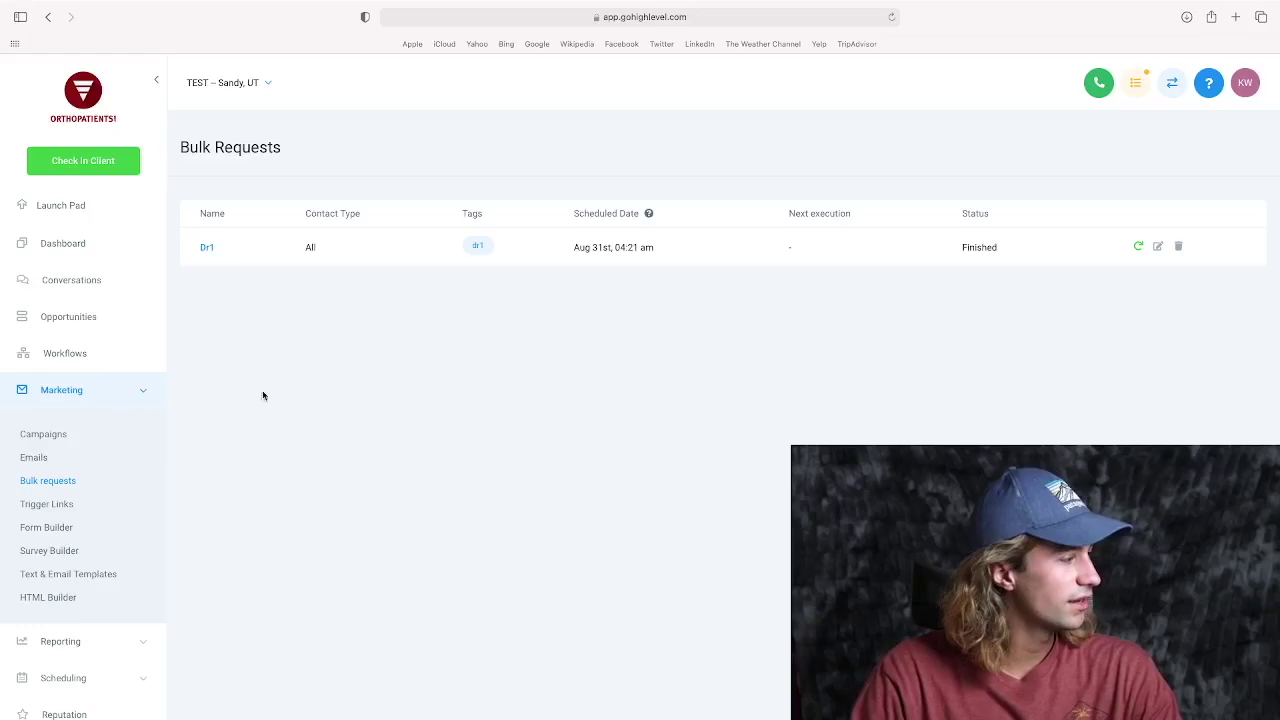
{"action": "scroll", "coordinate": [59, 421], "scroll_direction": "down", "scroll_amount": 5}
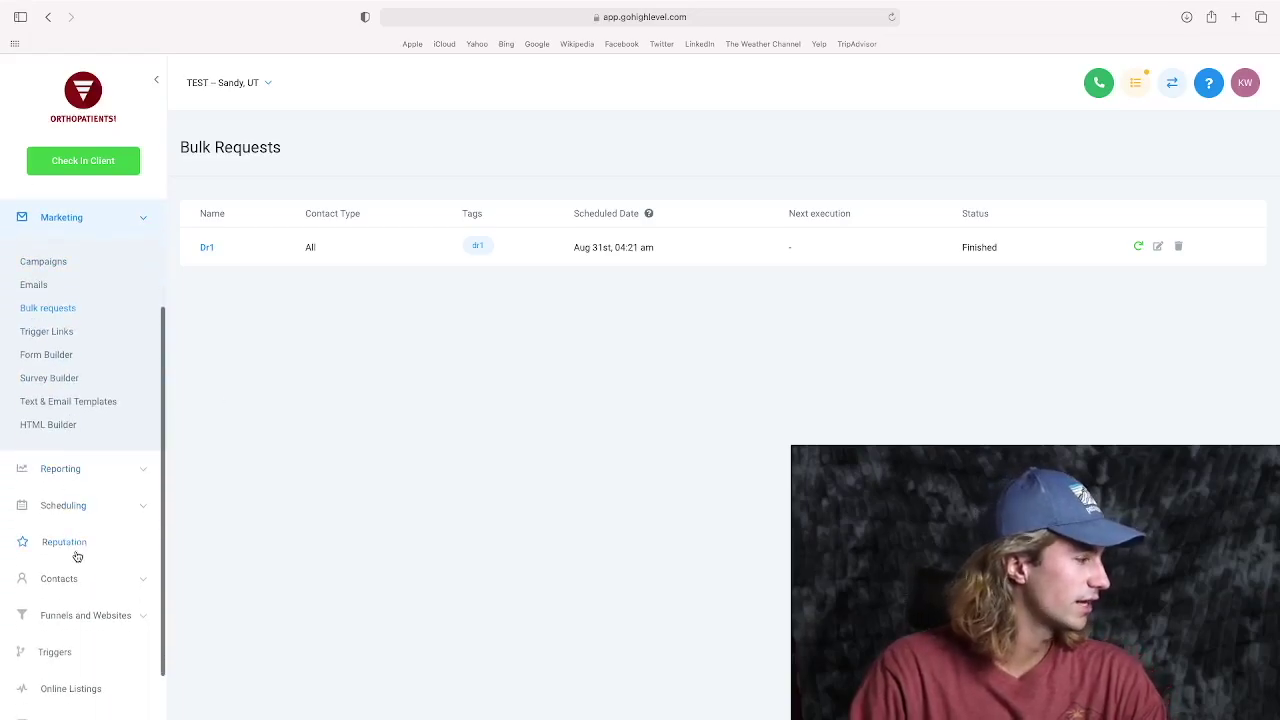
- Open Contacts / Smart lists to show all 19 contact records
{"action": "left_click", "coordinate": [86, 580]}
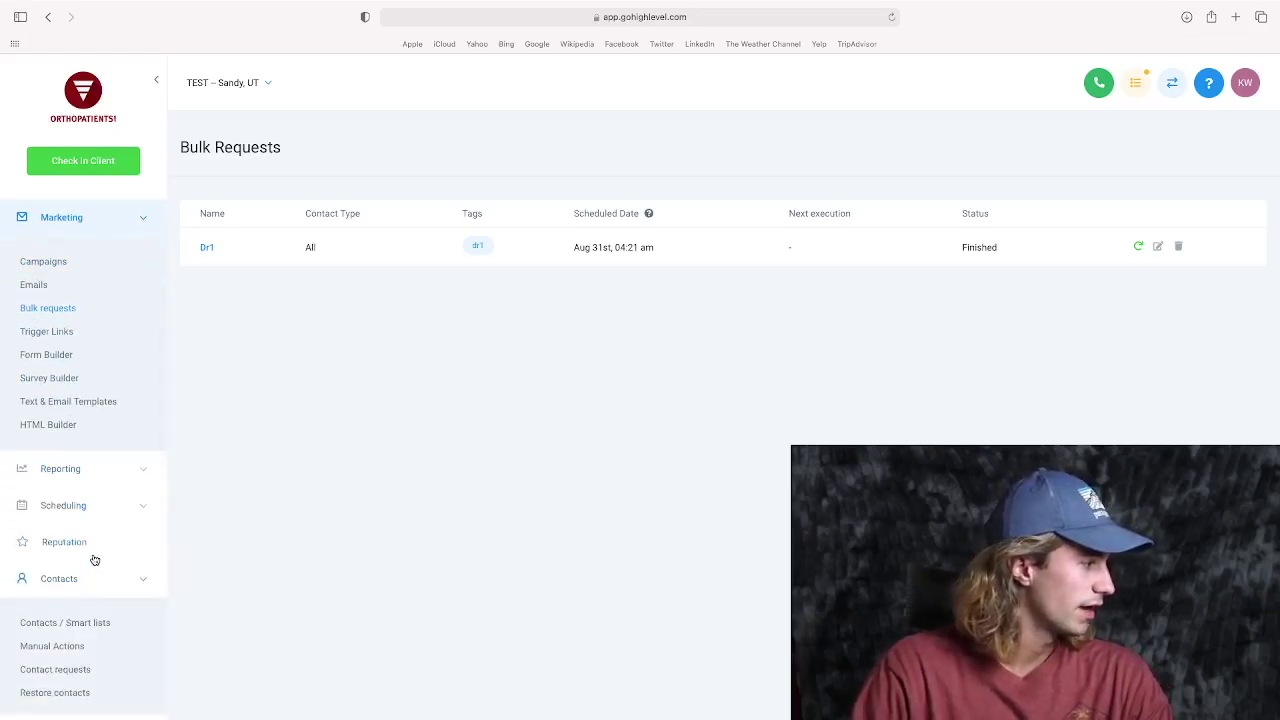
{"action": "scroll", "coordinate": [92, 555], "scroll_direction": "down", "scroll_amount": 5}
{"action": "left_click", "coordinate": [66, 442]}
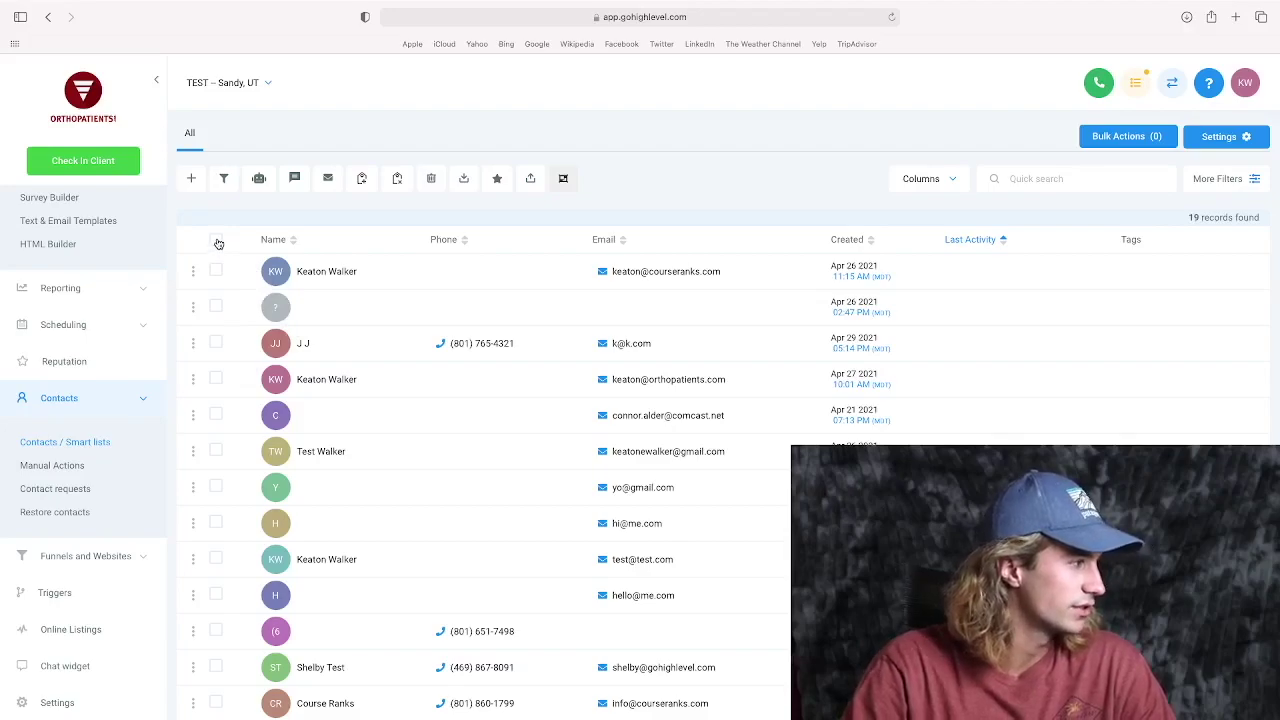
- Select all 19 contacts and bring up the bulk opportunity form
{"action": "left_click", "coordinate": [217, 242]}
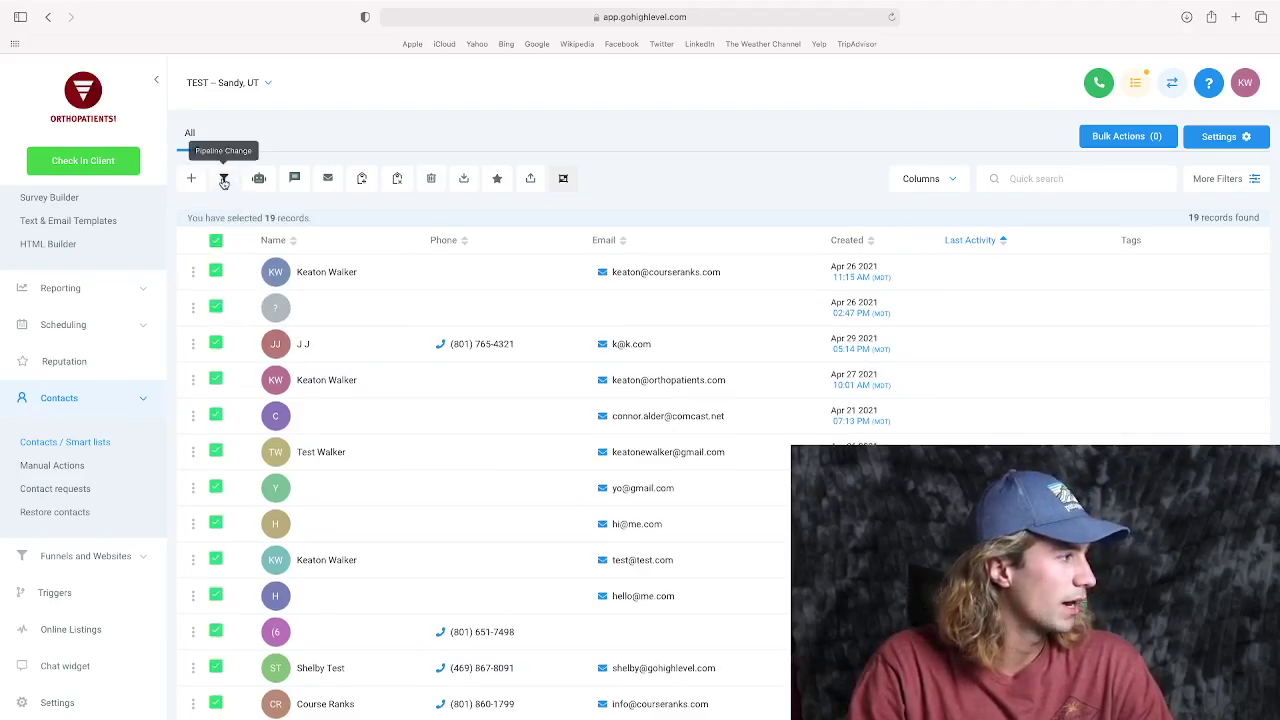
{"action": "left_click", "coordinate": [224, 180]}
{"action": "scroll", "coordinate": [668, 212], "scroll_direction": "down", "scroll_amount": 1}
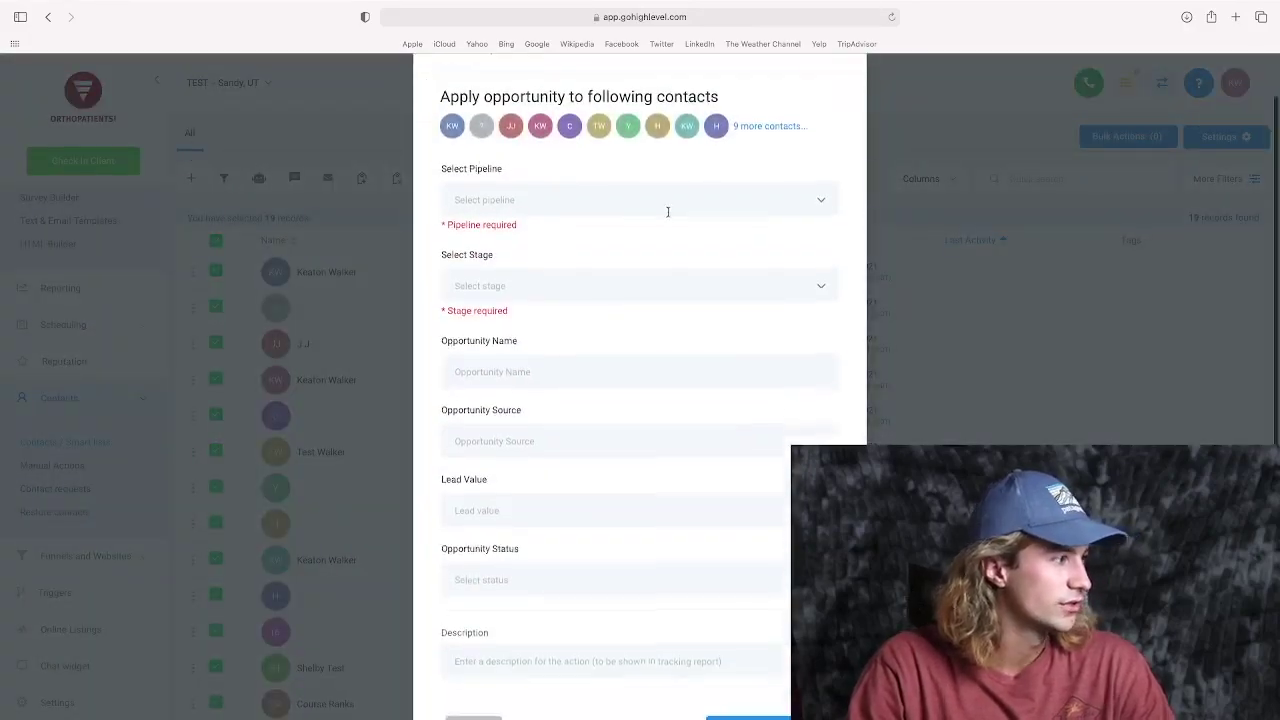
- Try the Database Reactivation pipeline with Appt Set, then Opt In stage, and cancel unapplied
{"action": "left_click", "coordinate": [780, 198]}
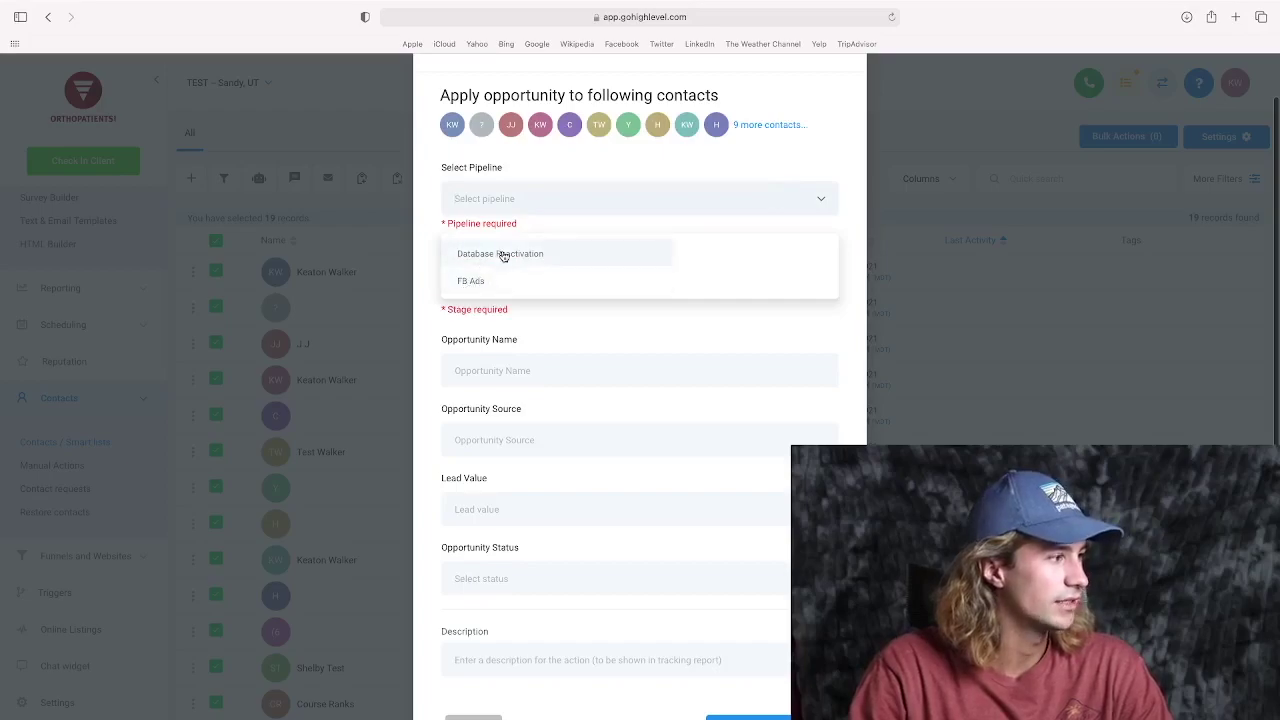
{"action": "left_click", "coordinate": [553, 332]}
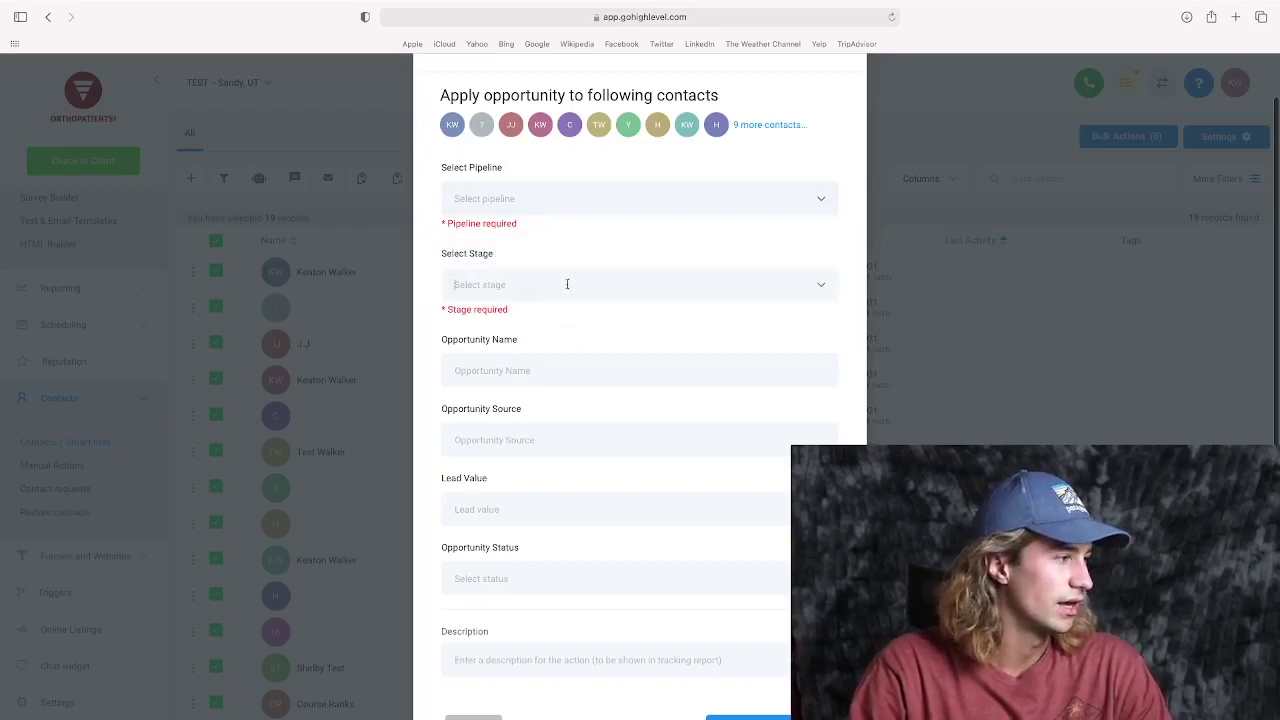
{"action": "left_click", "coordinate": [543, 217]}
{"action": "left_click", "coordinate": [530, 268]}
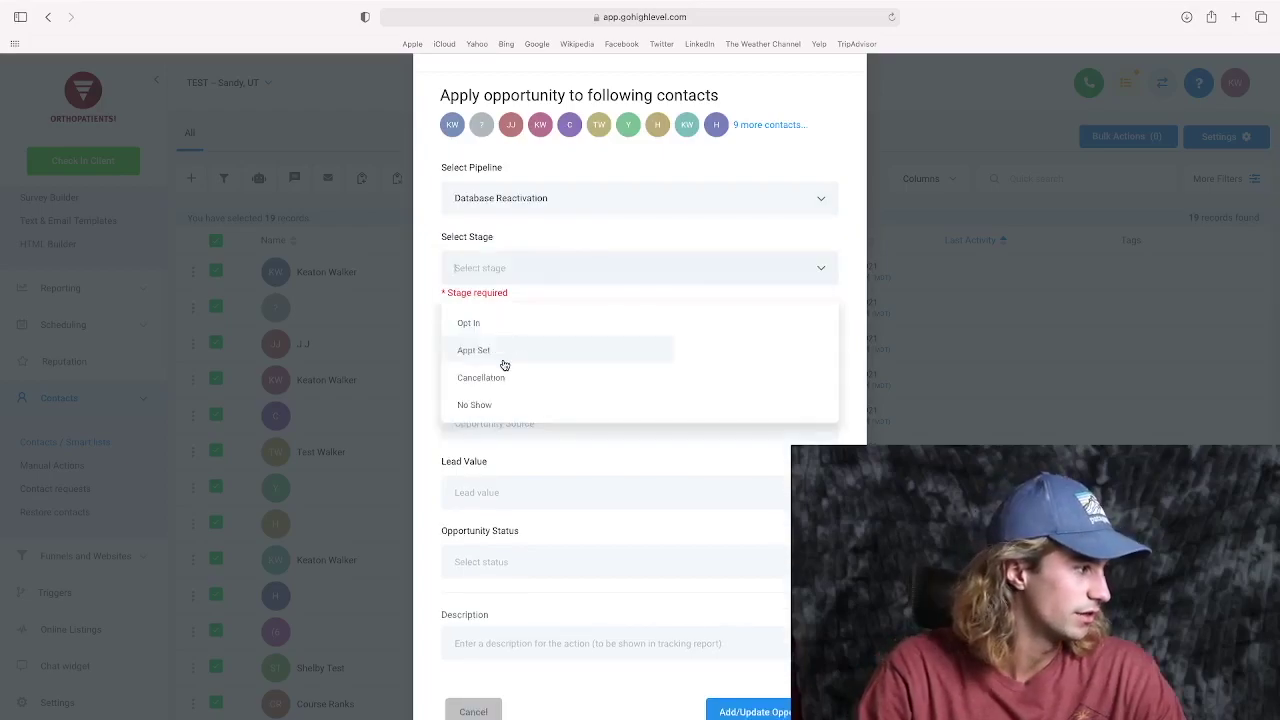
{"action": "left_click", "coordinate": [494, 352]}
{"action": "left_click", "coordinate": [536, 265]}
{"action": "left_click", "coordinate": [481, 307]}
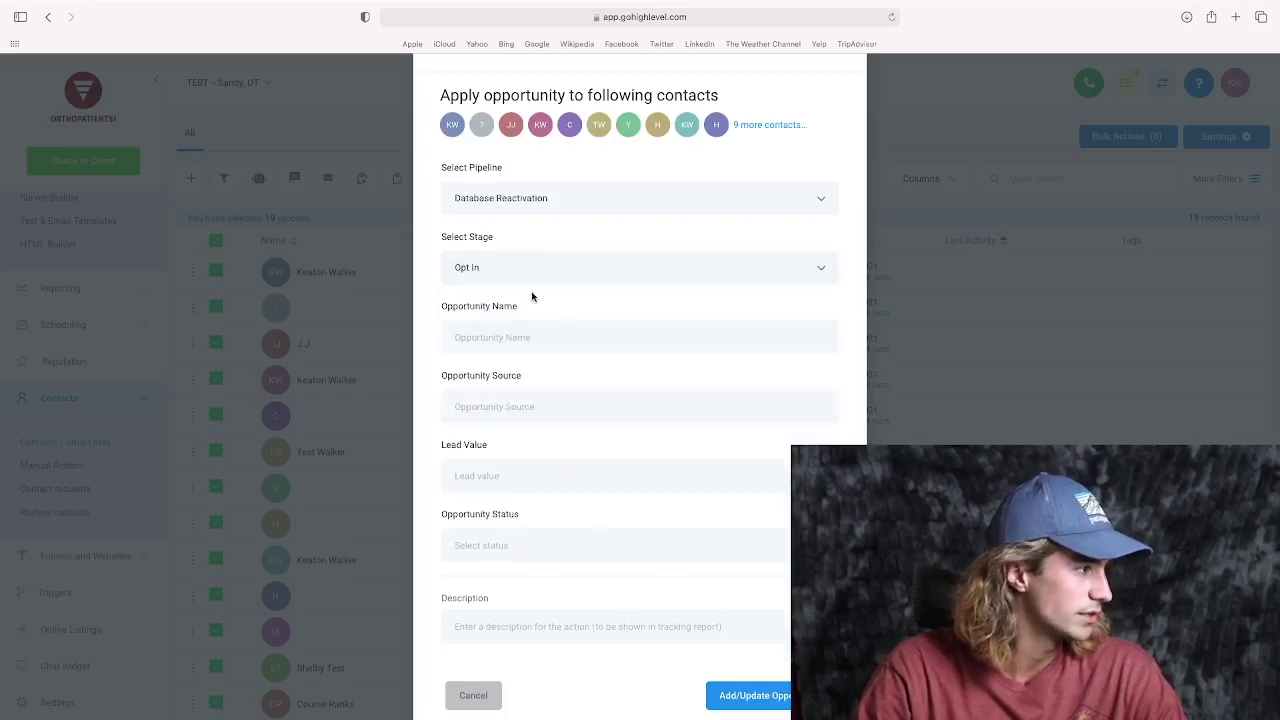
{"action": "left_click", "coordinate": [474, 695]}
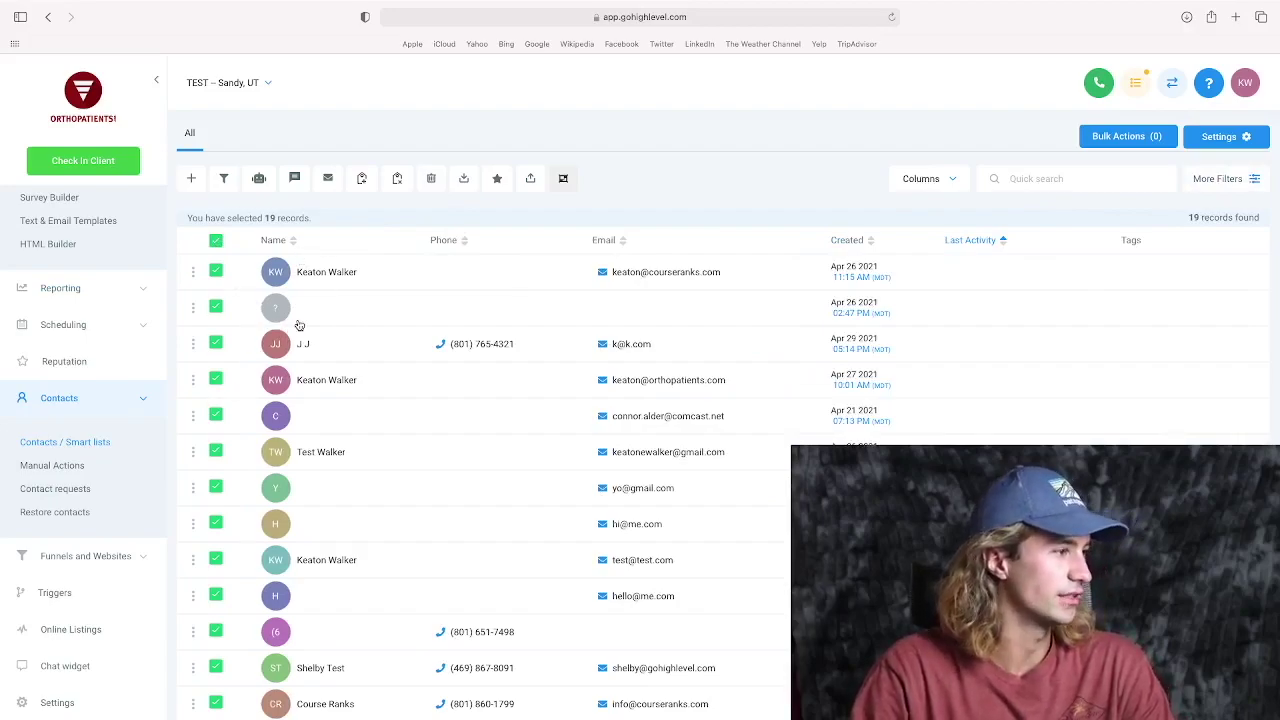
- Add an 'Email is not empty' filter, narrowing 19 contacts down to 12
{"action": "left_click", "coordinate": [1246, 182]}
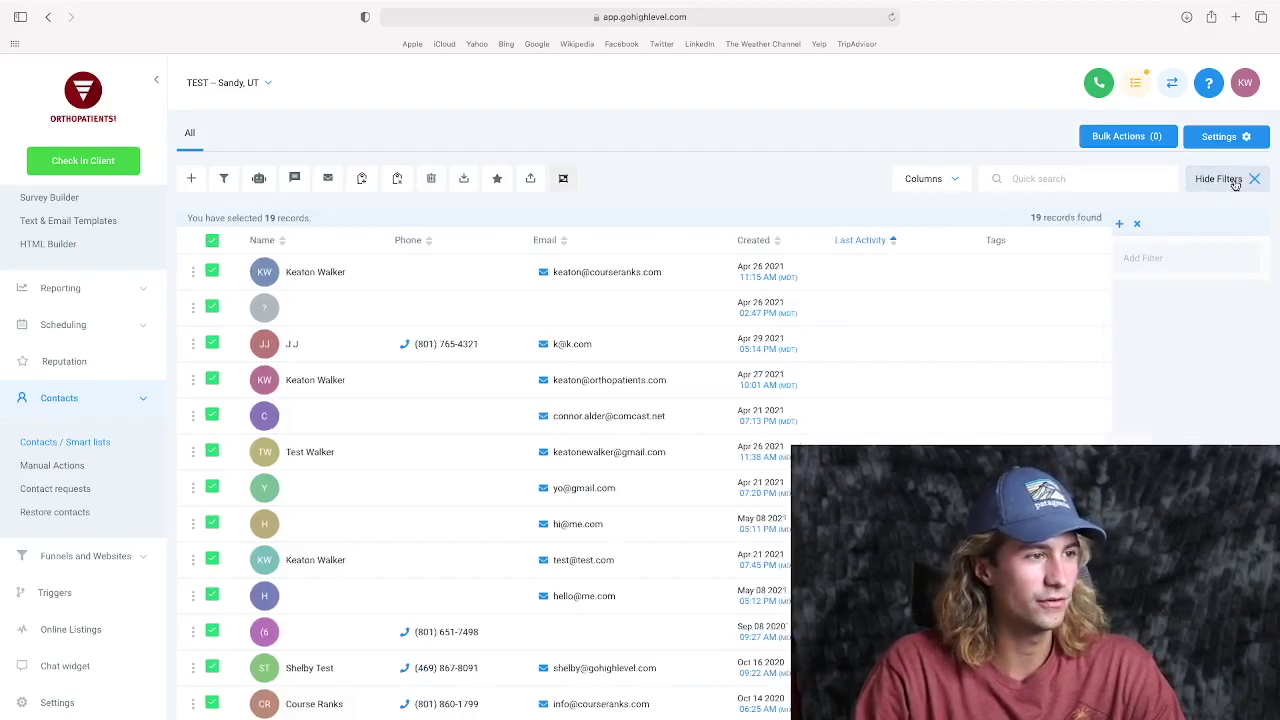
{"action": "left_click", "coordinate": [1159, 256]}
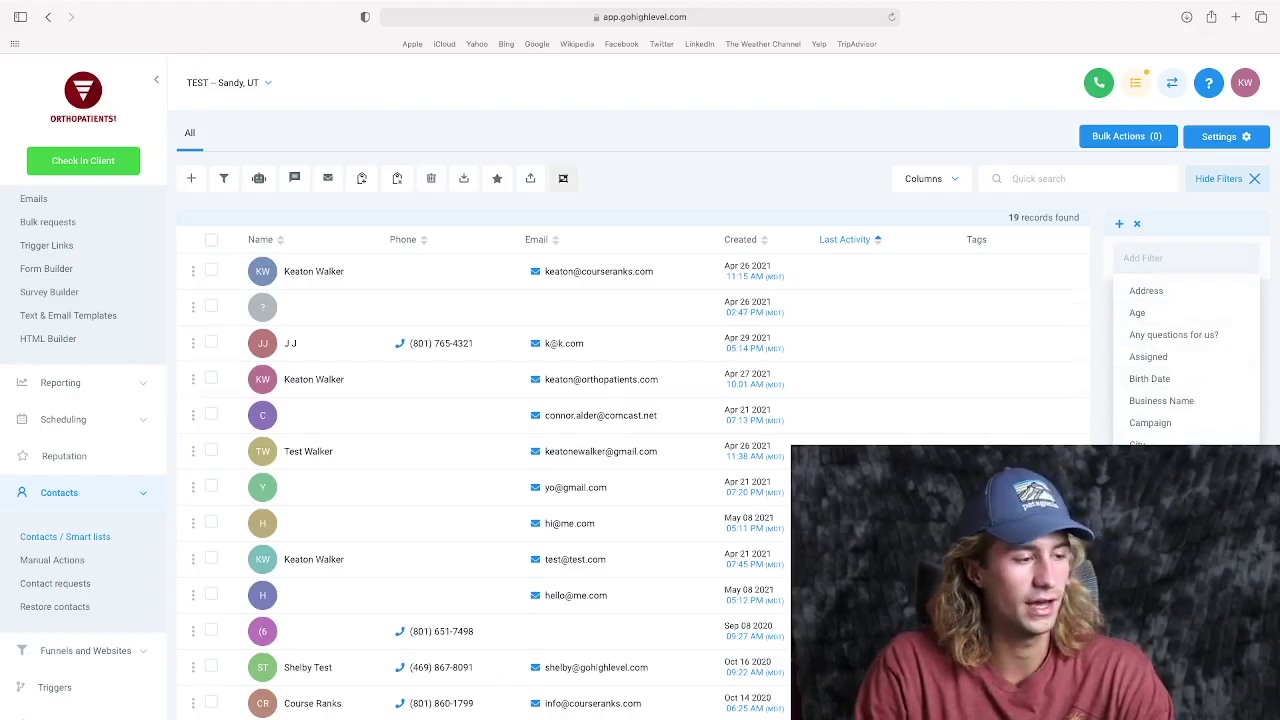
{"action": "left_click", "coordinate": [1170, 370]}
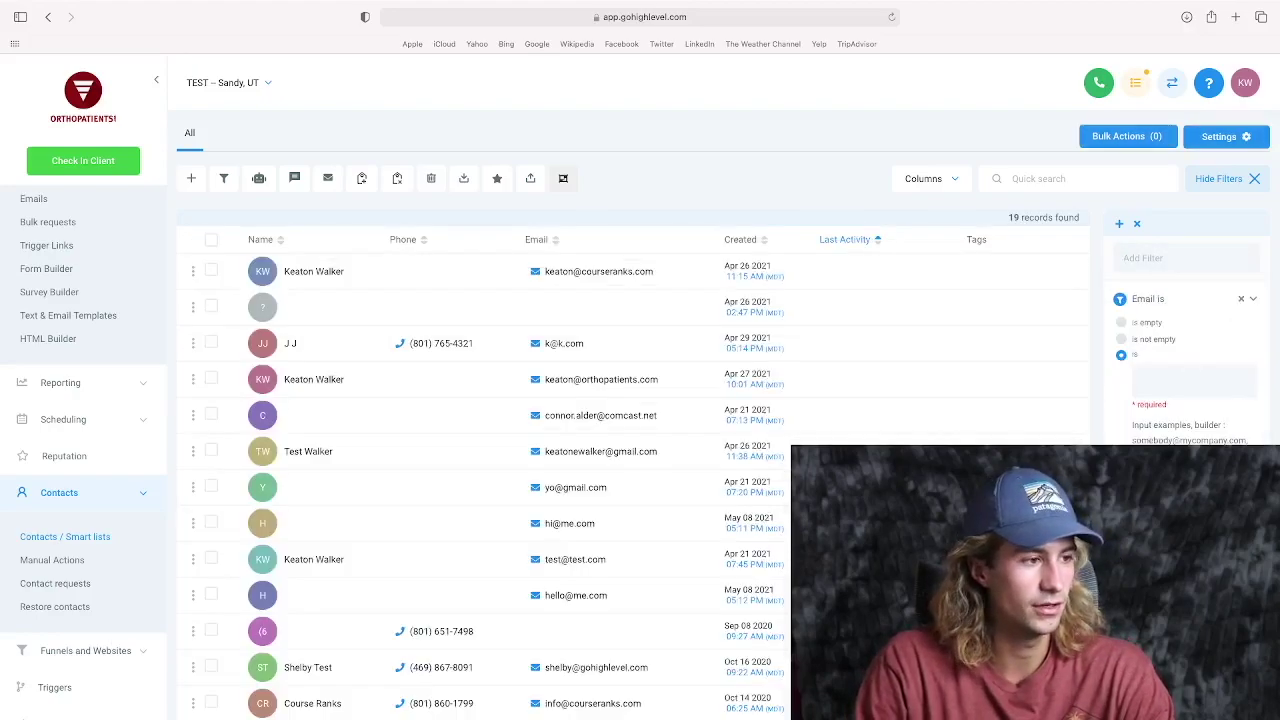
{"action": "left_click", "coordinate": [1123, 340]}
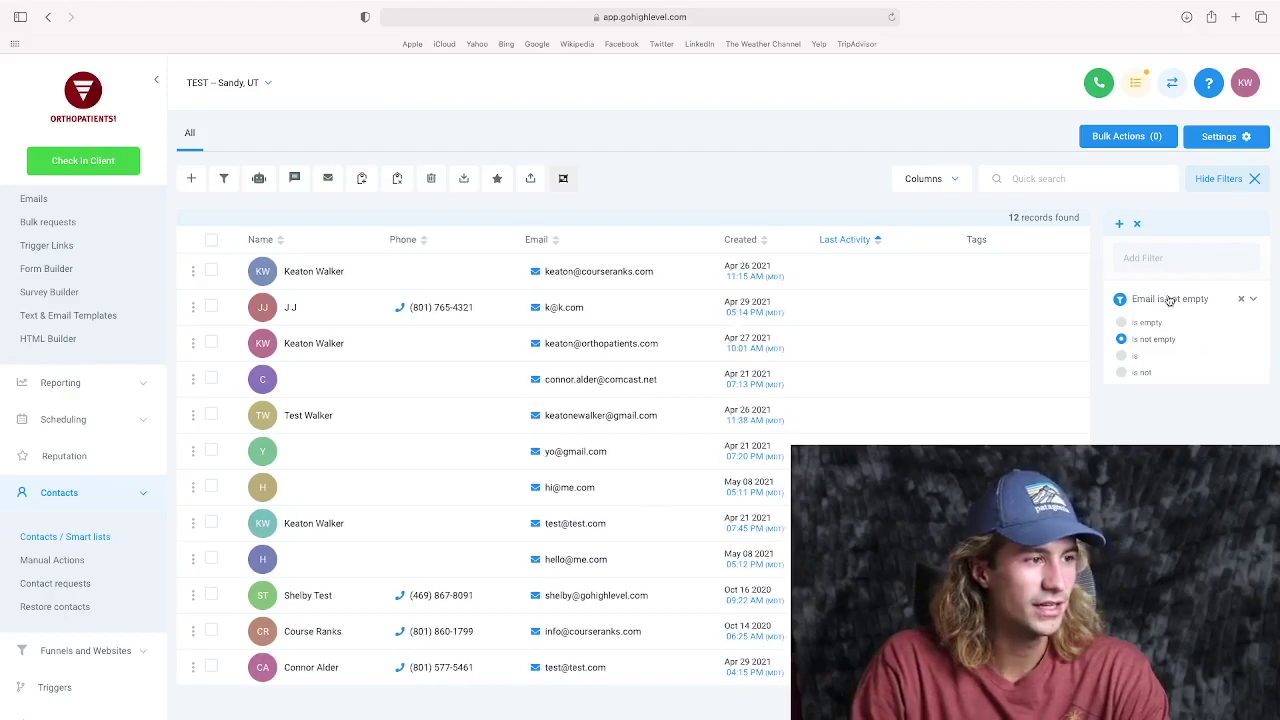
{"action": "left_click", "coordinate": [1145, 257]}
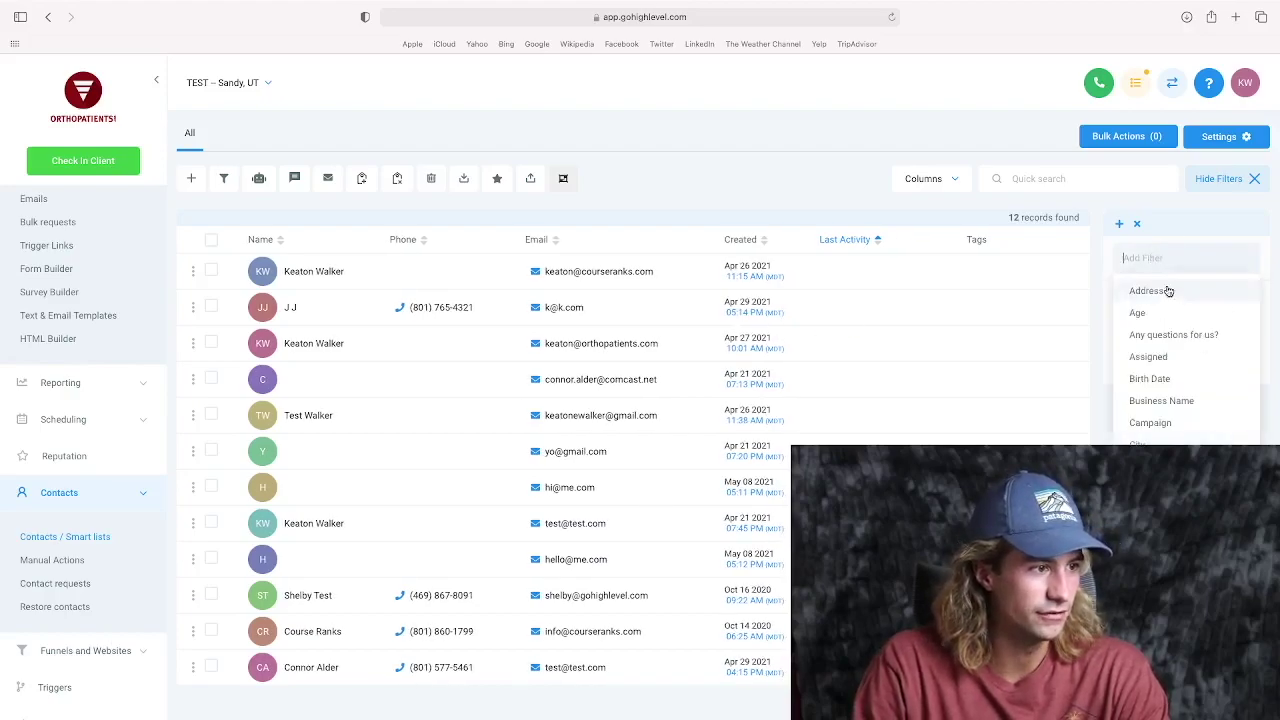
{"action": "key", "text": "Escape"}
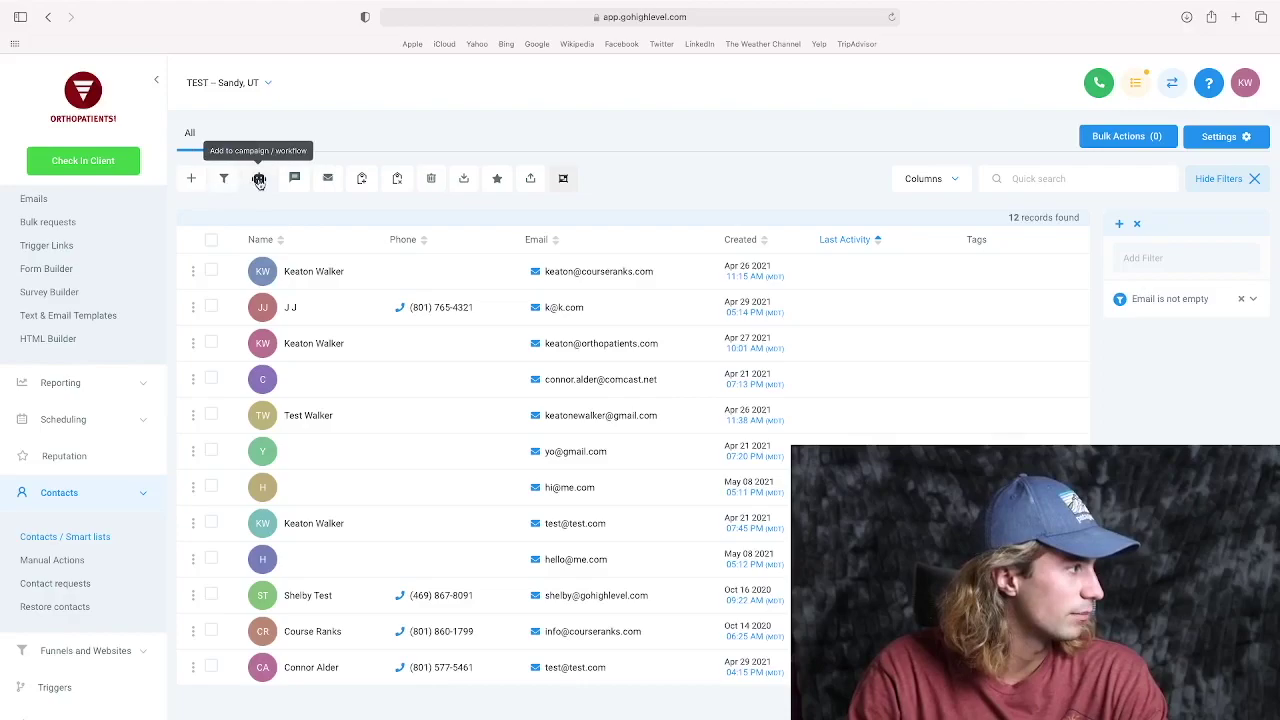
- Add all 12 contacts to the Dentist DR Offer Free Teeth Whitening campaign in drip mode
{"action": "left_click", "coordinate": [211, 239]}
{"action": "left_click", "coordinate": [259, 178]}
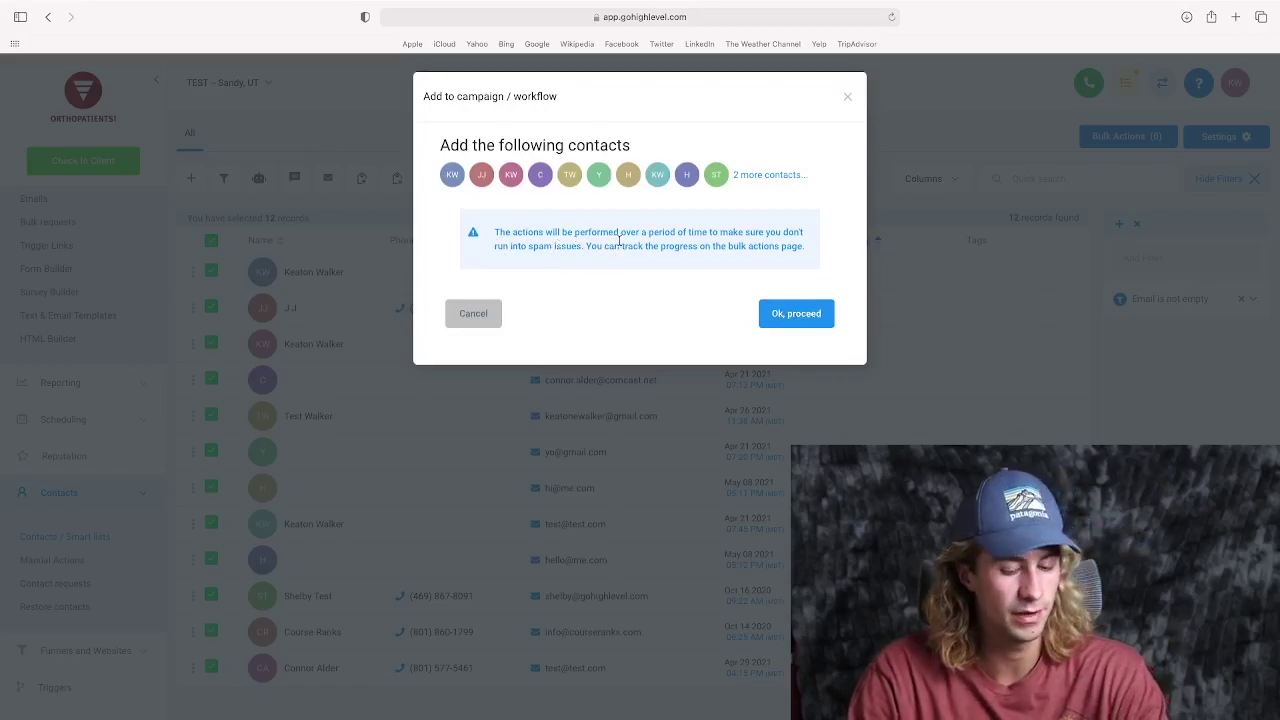
{"action": "left_click", "coordinate": [543, 242]}
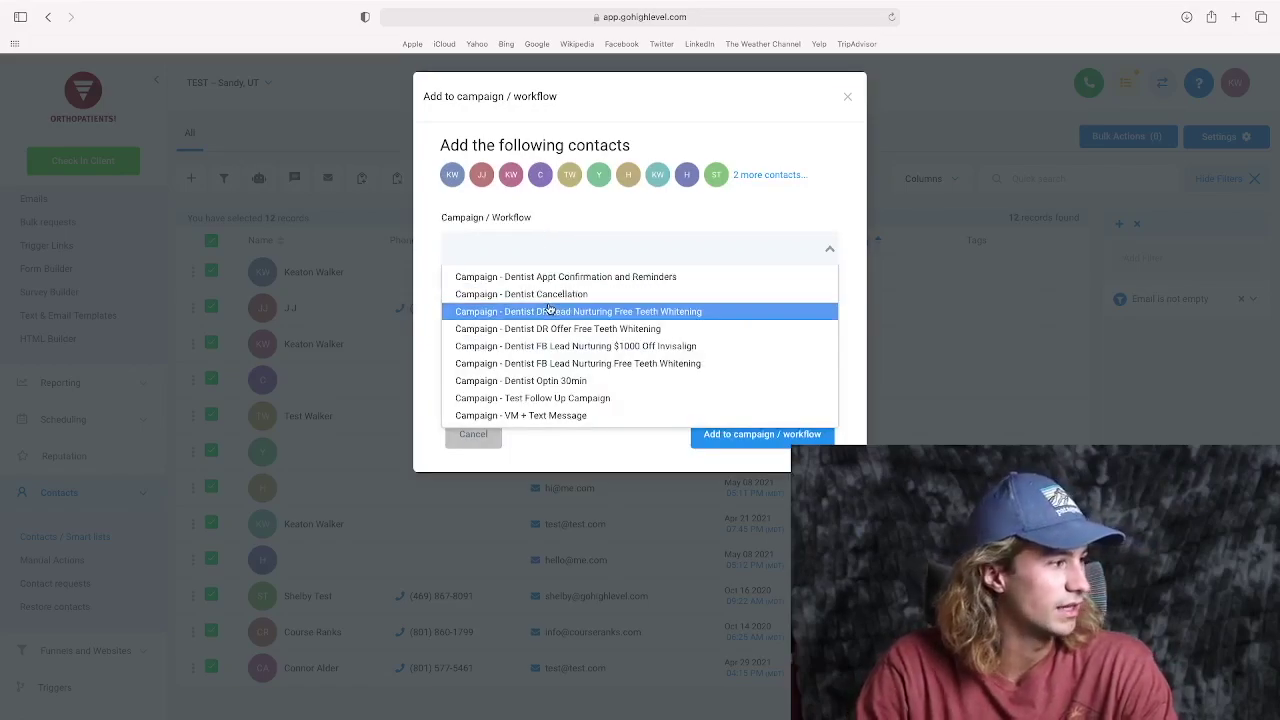
{"action": "left_click", "coordinate": [620, 330]}
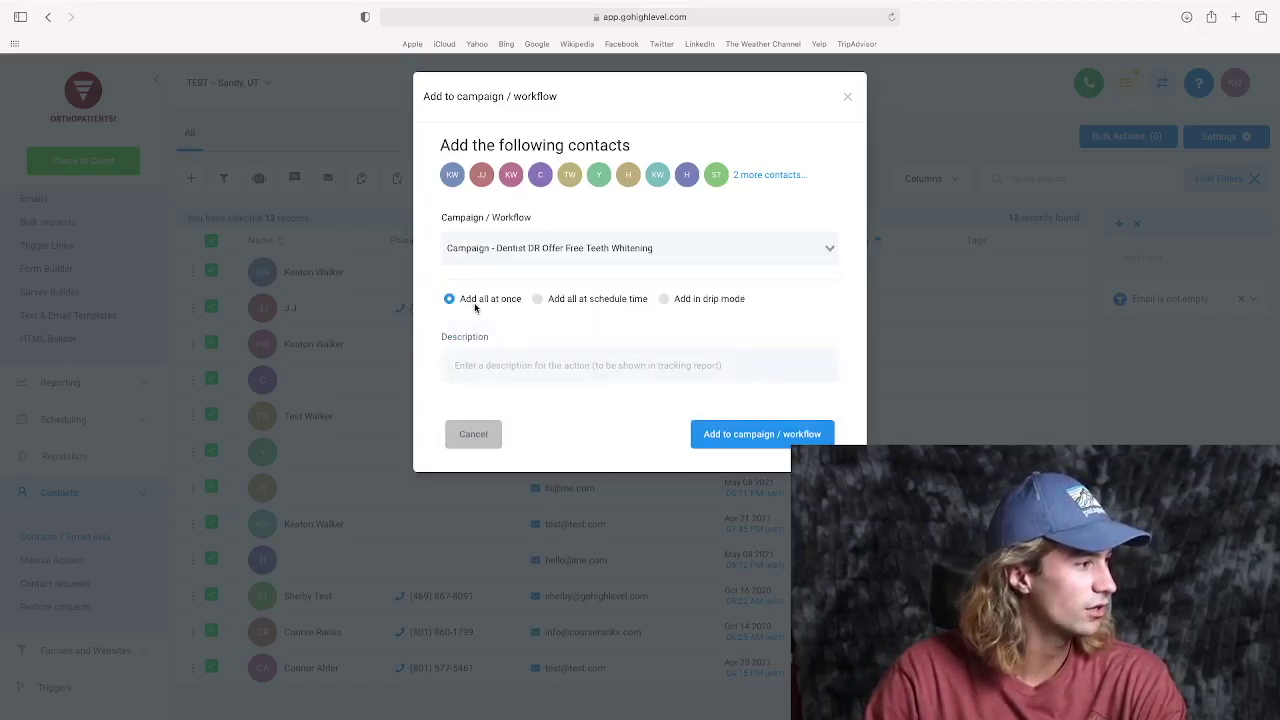
{"action": "left_click", "coordinate": [537, 300]}
{"action": "left_click", "coordinate": [664, 299]}
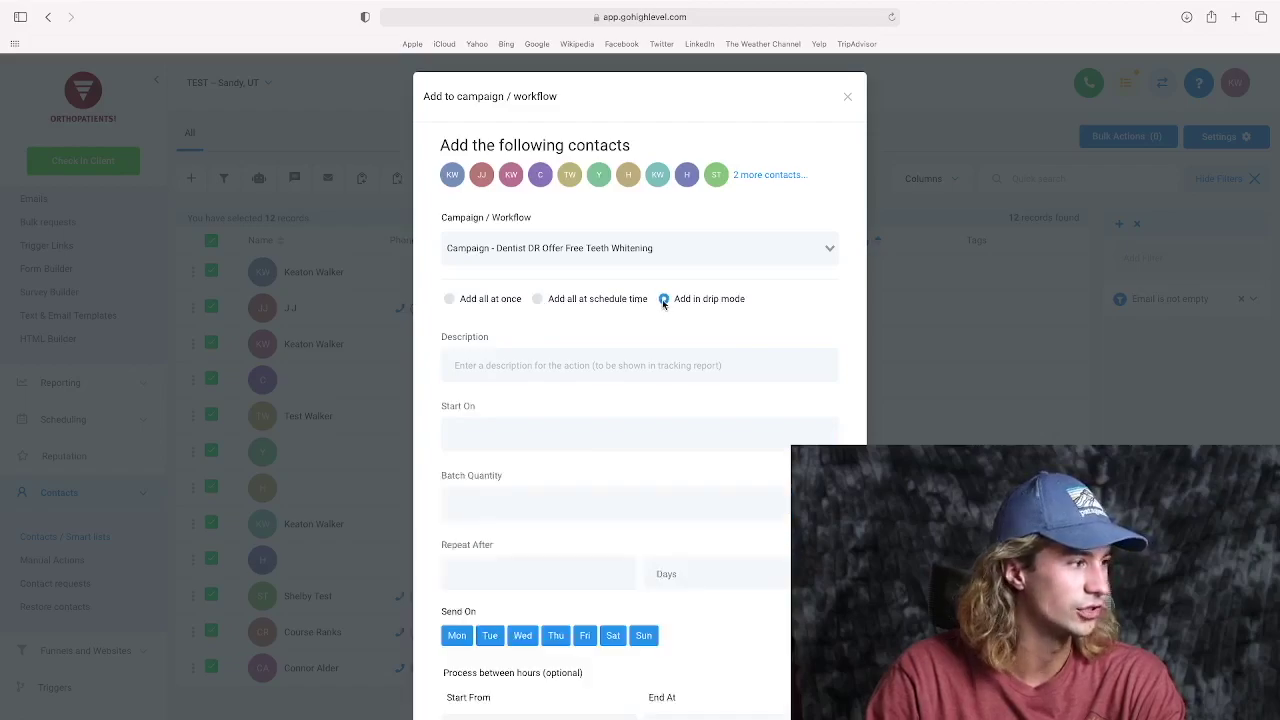
{"action": "left_click", "coordinate": [449, 299]}
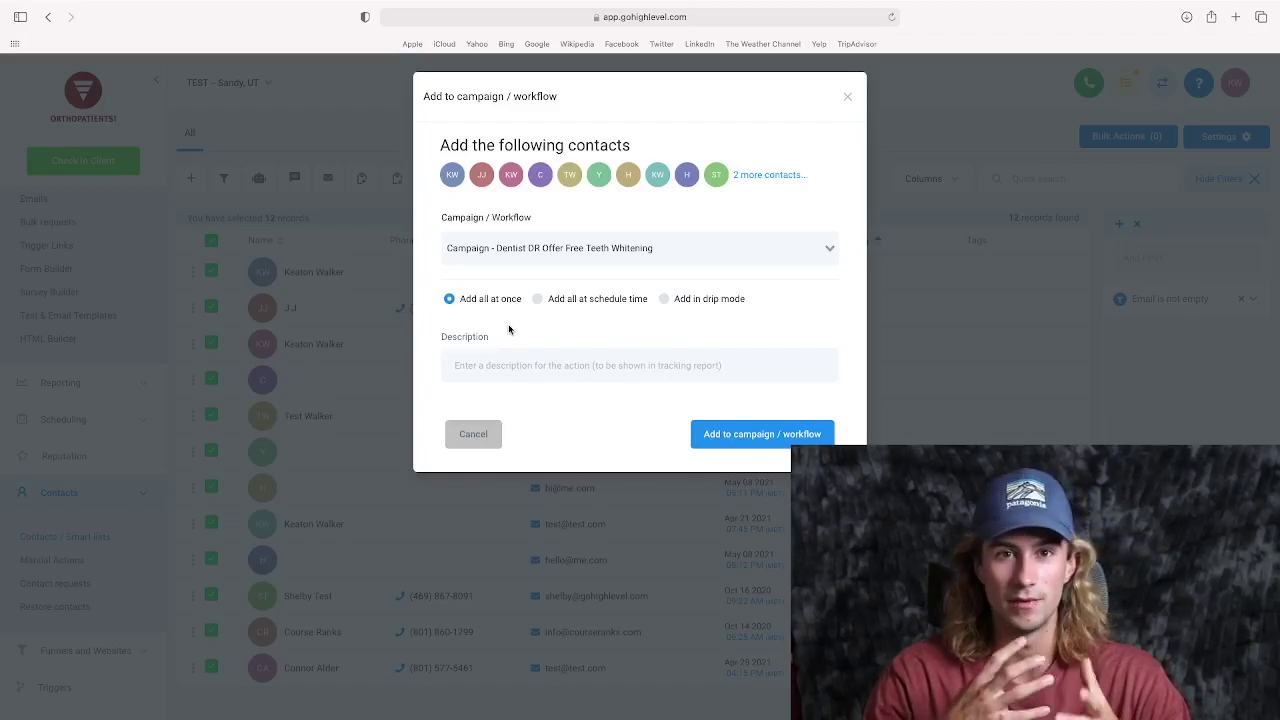
{"action": "left_click", "coordinate": [537, 299]}
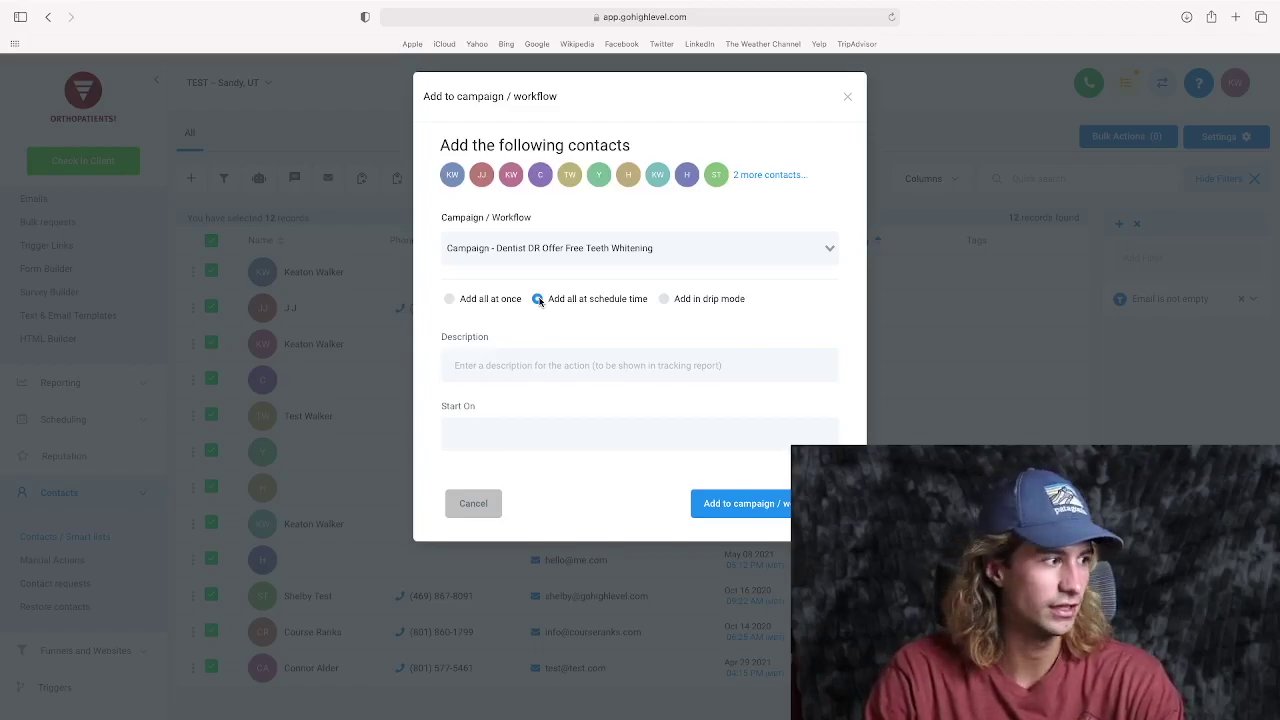
{"action": "left_click", "coordinate": [664, 299]}
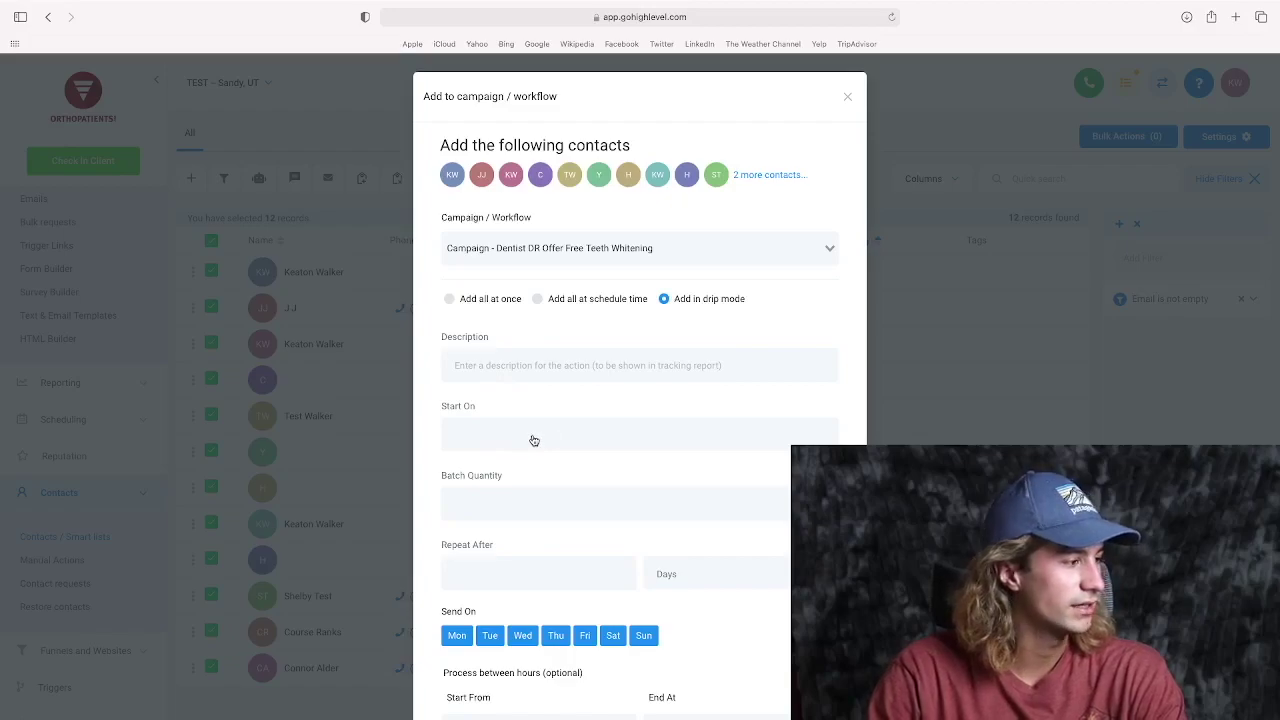
- Start the drip on Friday 6 August with batches of 50 repeating every 1 day
{"action": "left_click", "coordinate": [478, 441]}
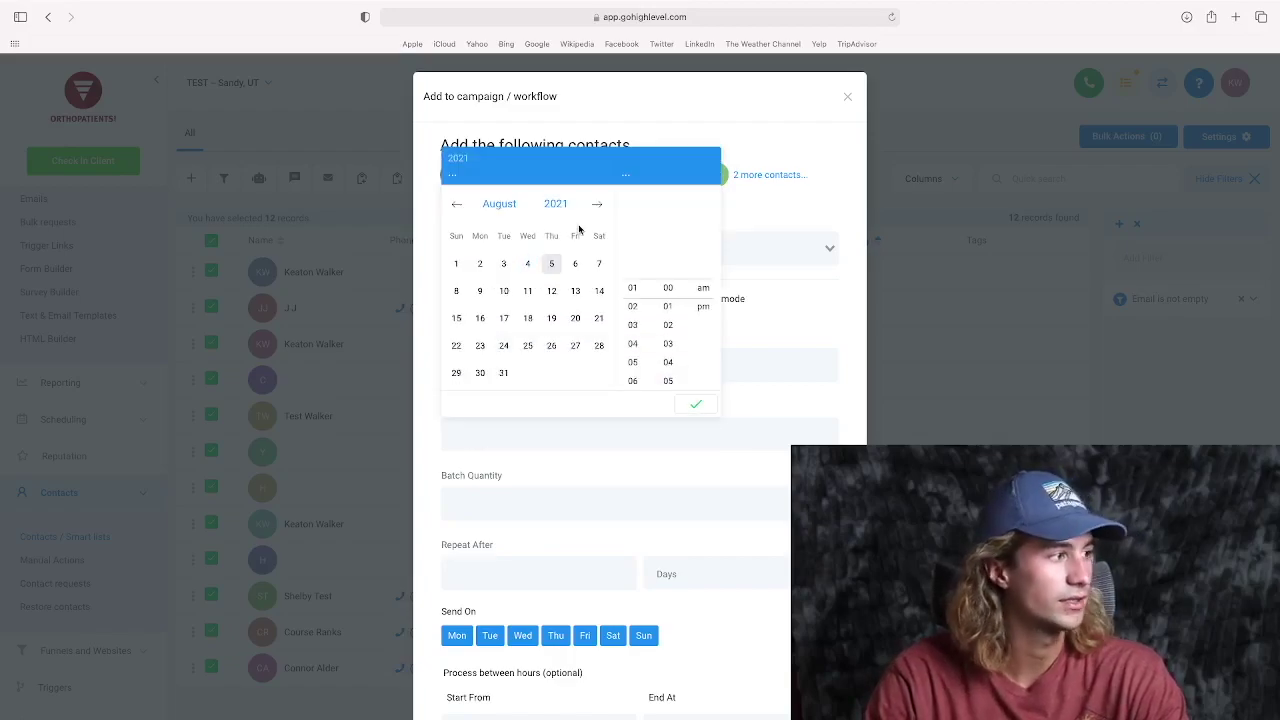
{"action": "left_click", "coordinate": [575, 263]}
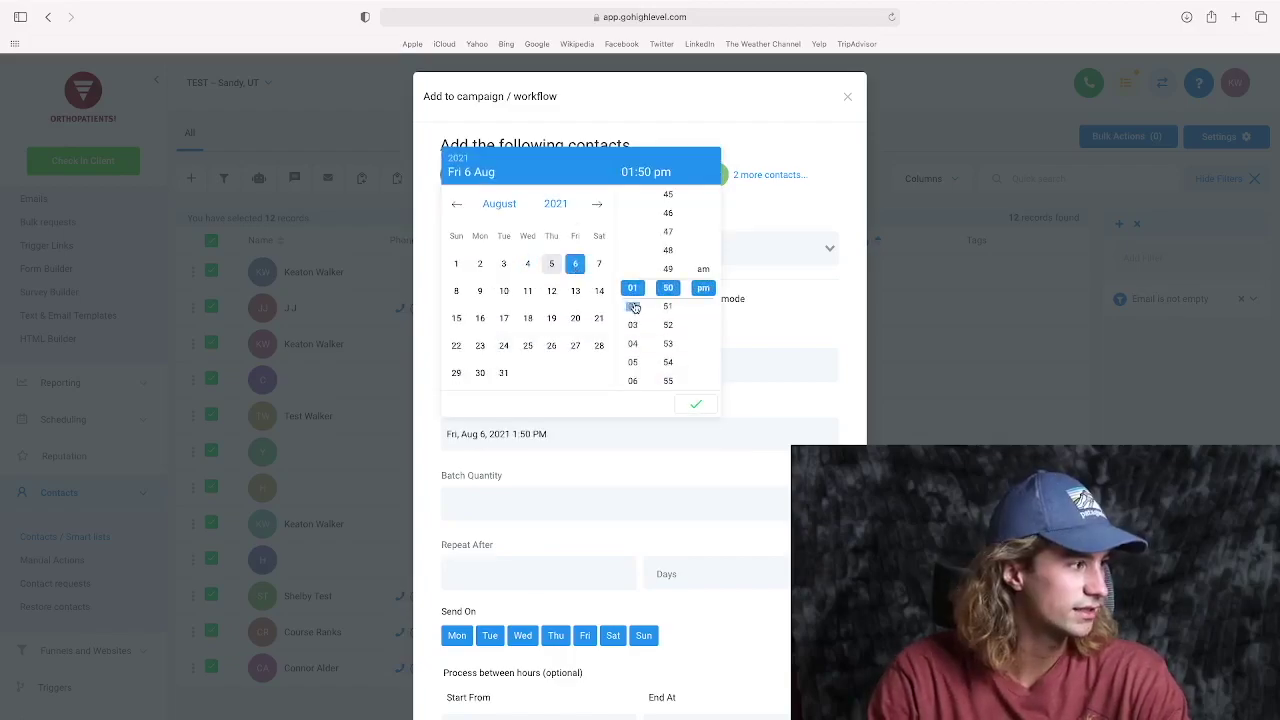
{"action": "left_click", "coordinate": [695, 405]}
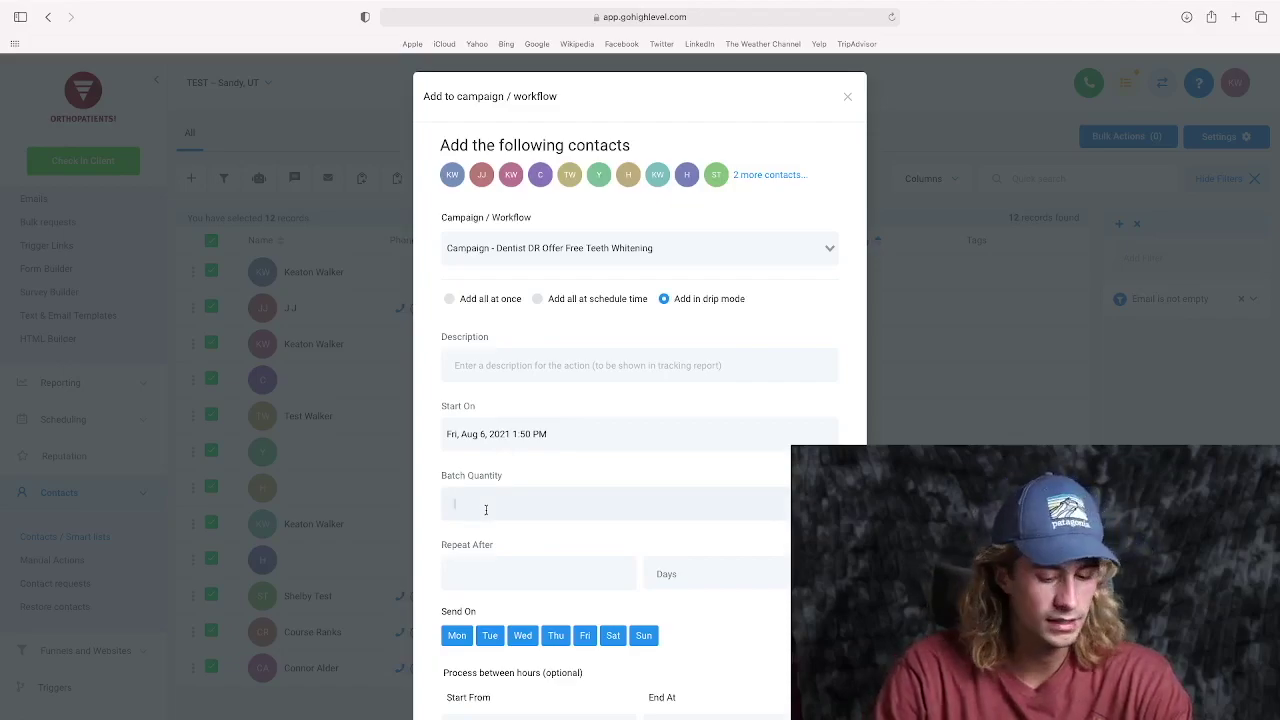
{"action": "type", "text": "50"}
{"action": "left_click", "coordinate": [602, 583]}
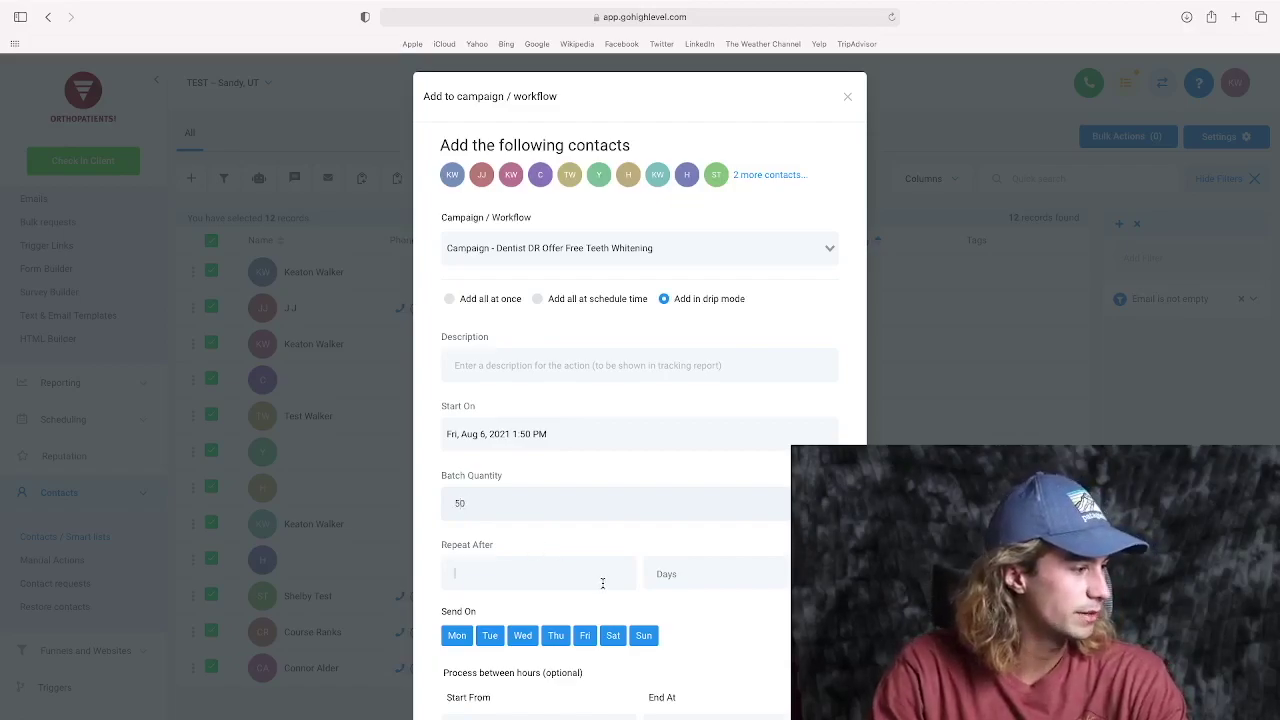
{"action": "left_click", "coordinate": [658, 575]}
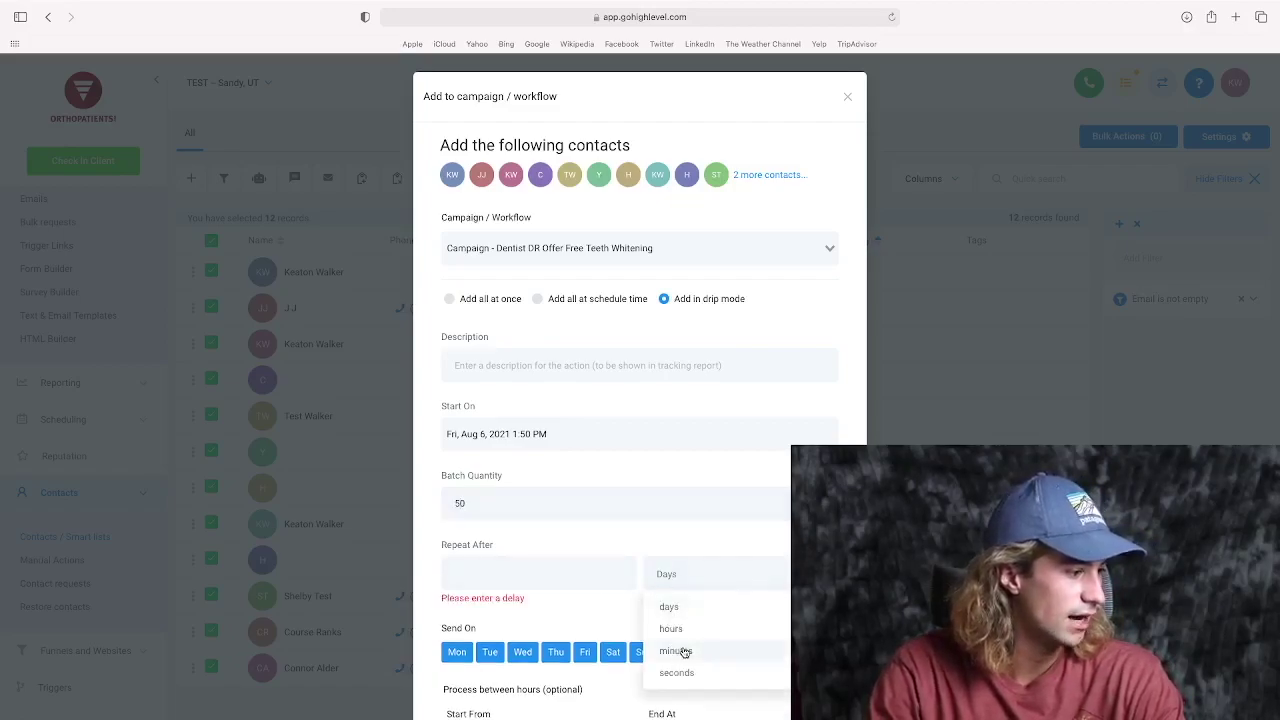
{"action": "left_click", "coordinate": [671, 609]}
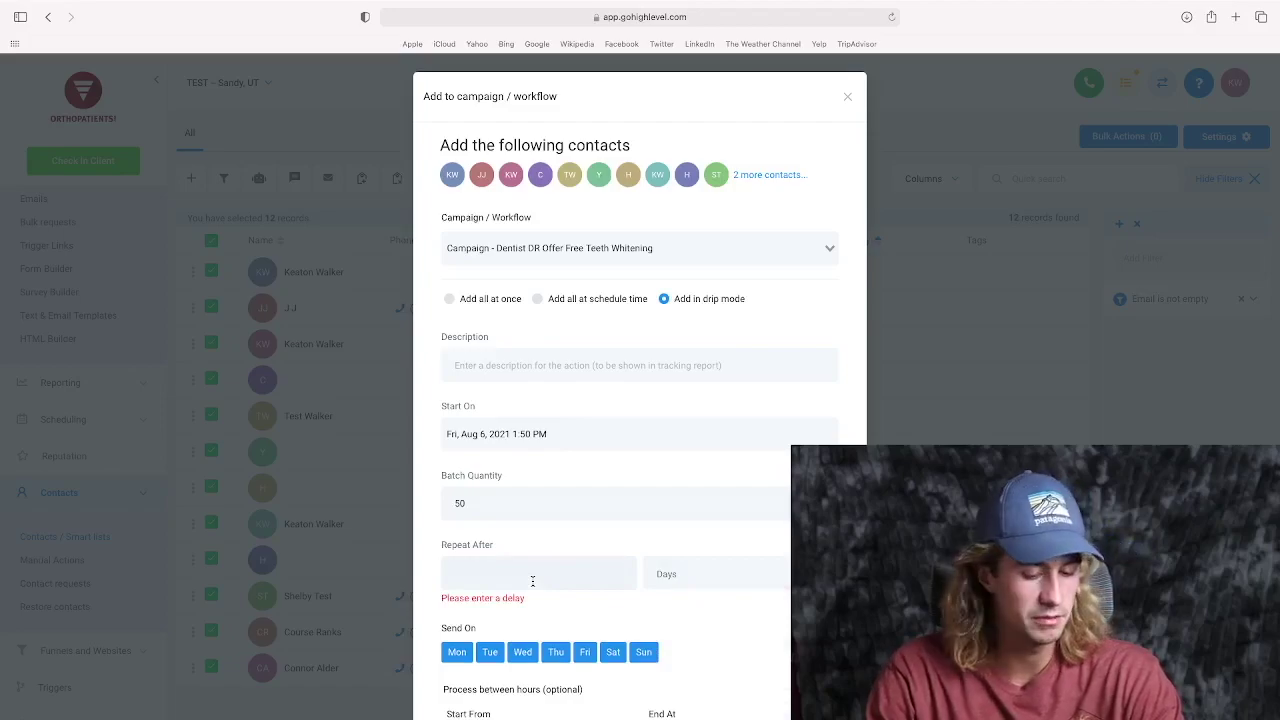
- Exclude Sat and Sun, limit hours to 07:00 am–05:00 pm, then cancel the drip settings
{"action": "scroll", "coordinate": [563, 556], "scroll_direction": "down", "scroll_amount": 2}
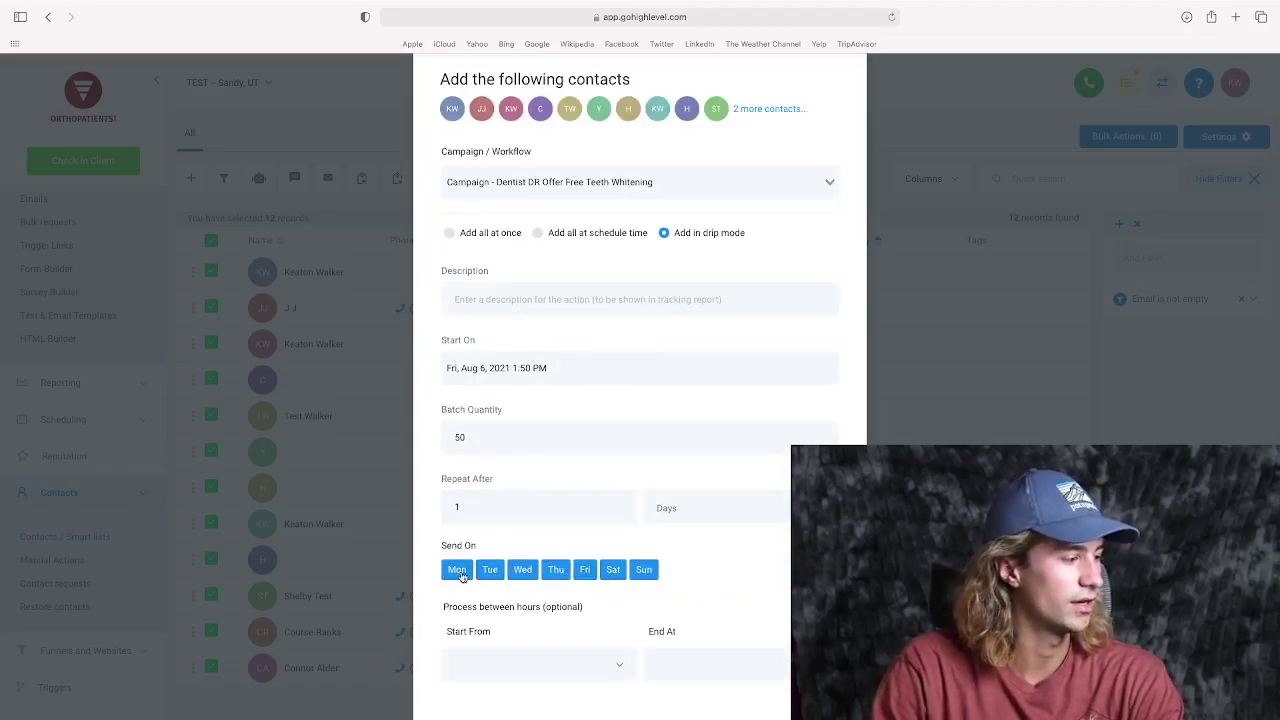
{"action": "left_click", "coordinate": [612, 570]}
{"action": "left_click", "coordinate": [643, 570]}
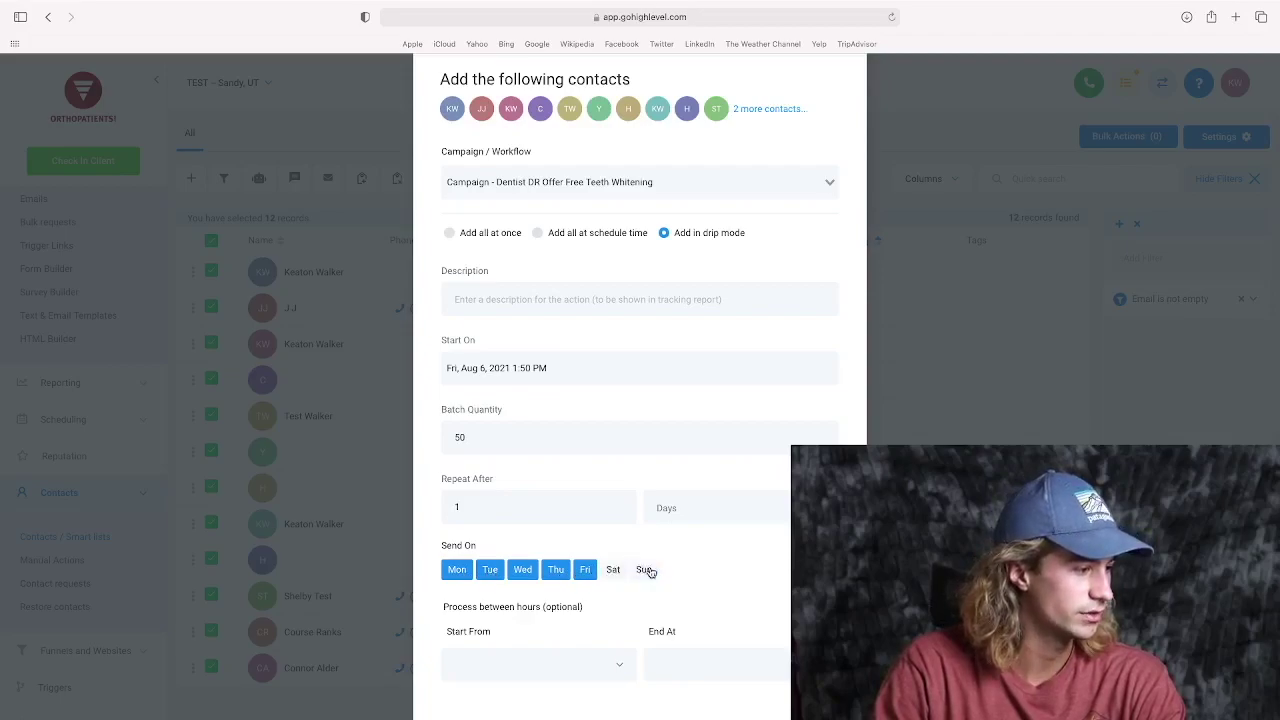
{"action": "scroll", "coordinate": [700, 595], "scroll_direction": "down", "scroll_amount": 2}
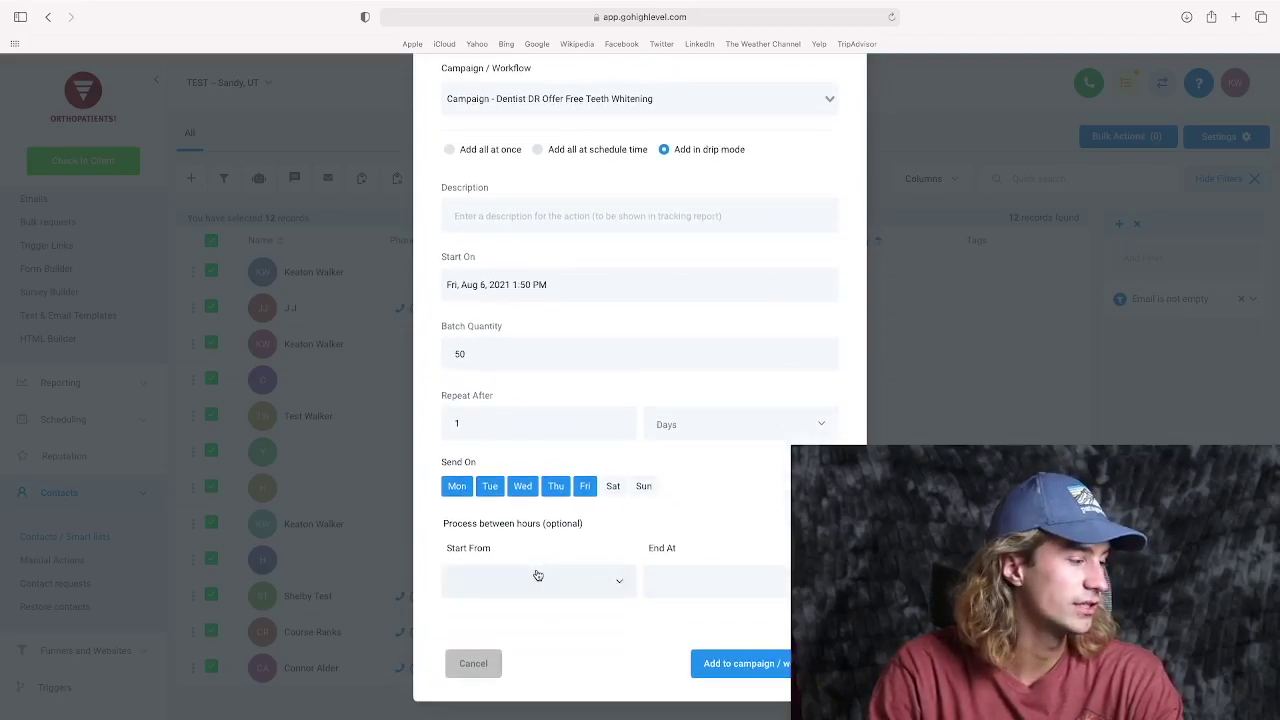
{"action": "left_click", "coordinate": [586, 580]}
{"action": "left_click", "coordinate": [723, 581]}
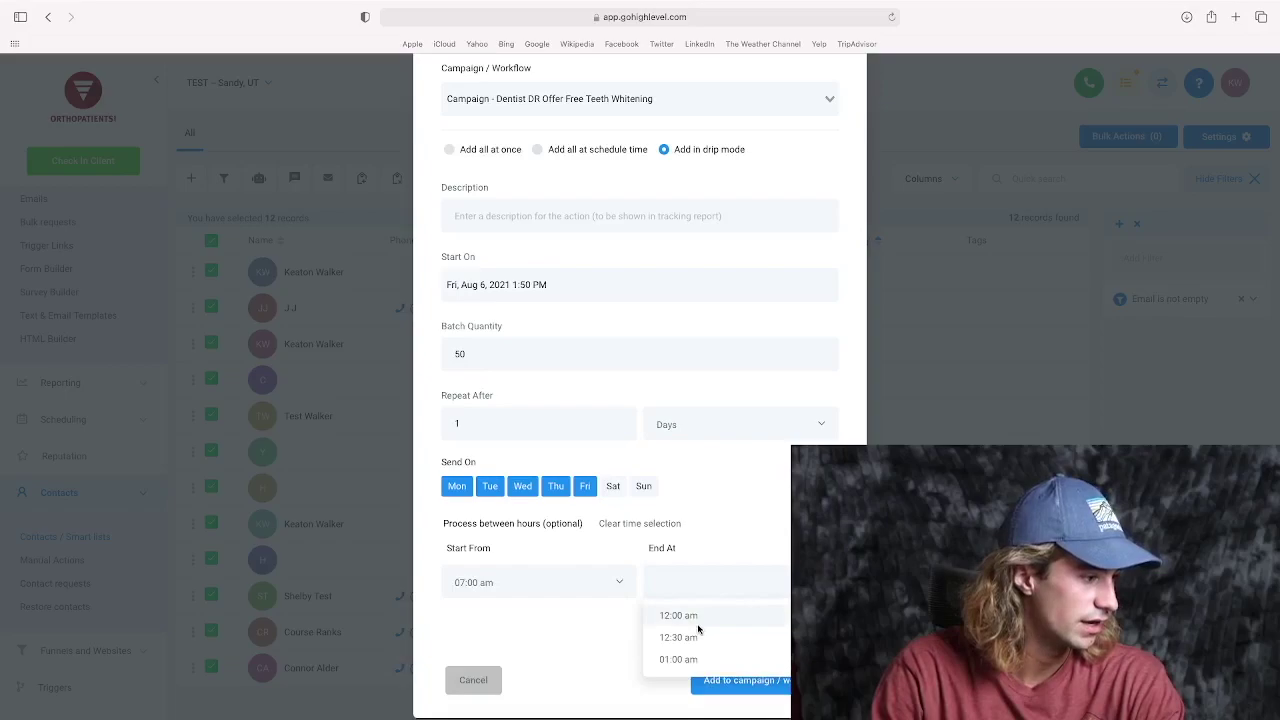
{"action": "scroll", "coordinate": [696, 627], "scroll_direction": "down", "scroll_amount": 3}
{"action": "scroll", "coordinate": [696, 627], "scroll_direction": "down", "scroll_amount": 10}
{"action": "left_click", "coordinate": [694, 626]}
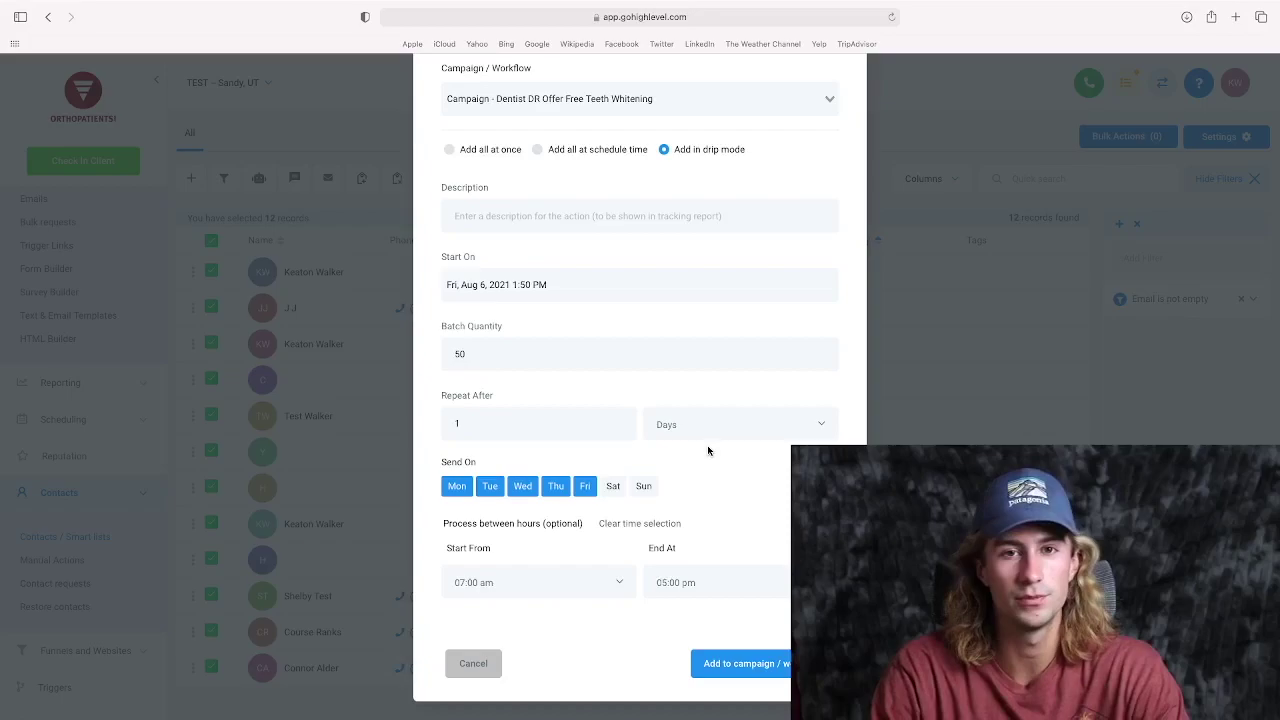
{"action": "left_click", "coordinate": [473, 664]}
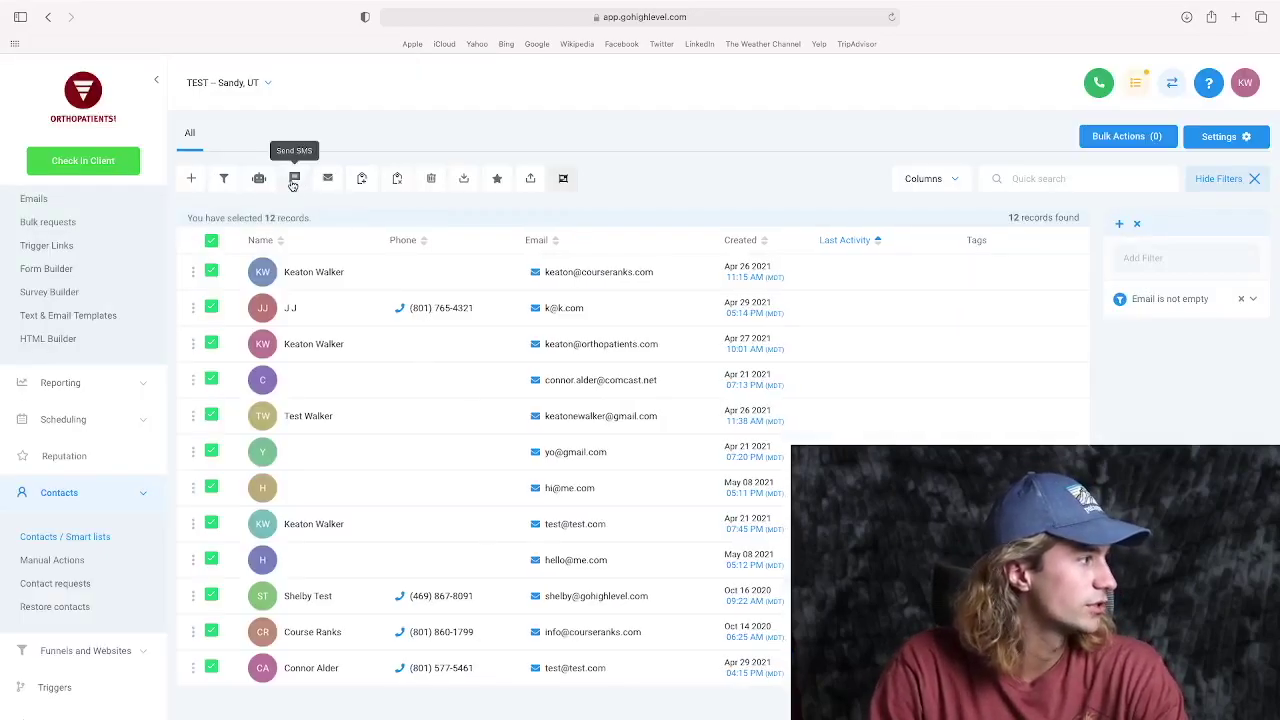
{"action": "left_click", "coordinate": [294, 180]}
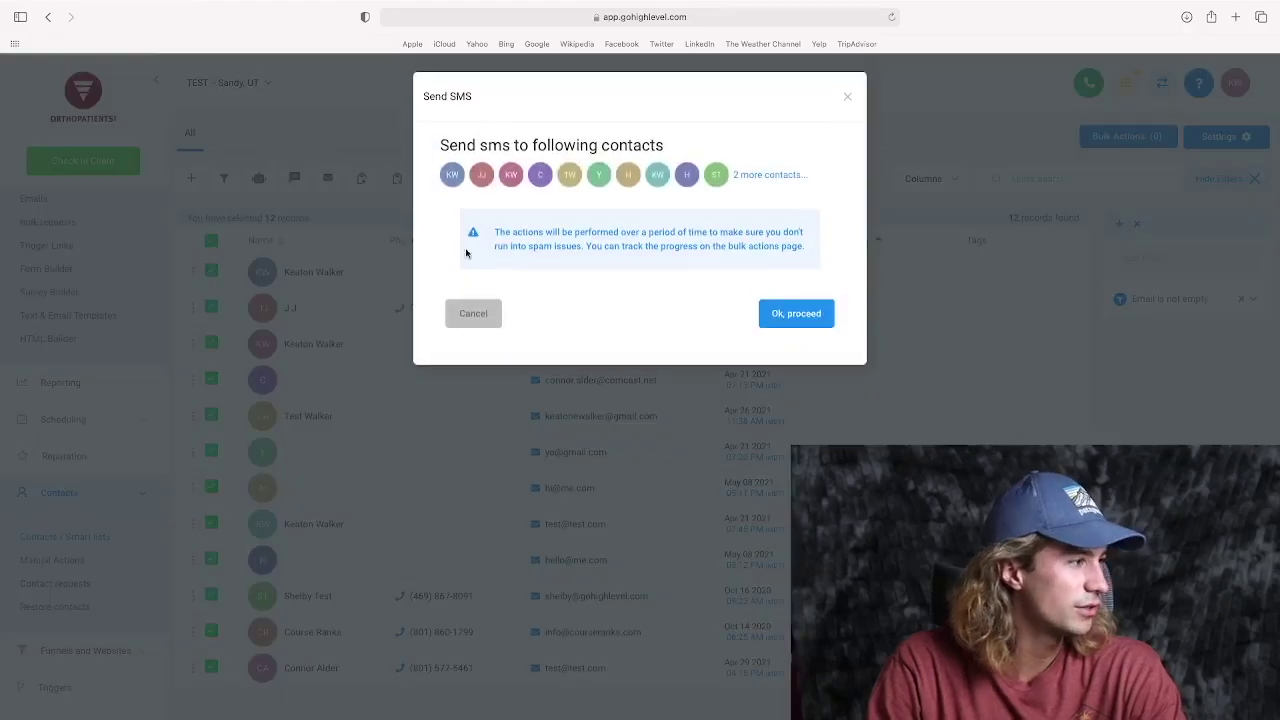
{"action": "left_click", "coordinate": [808, 308]}
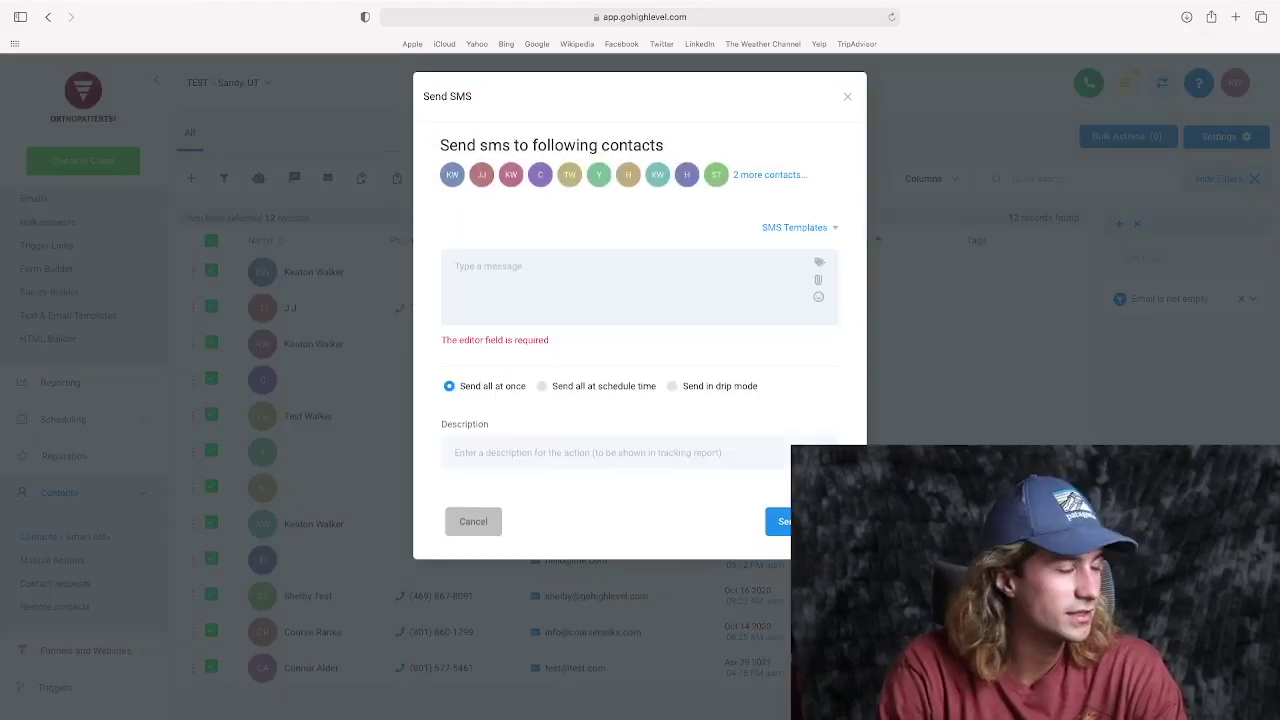
{"action": "type", "text": "a;lskdjfa;lskdjf"}
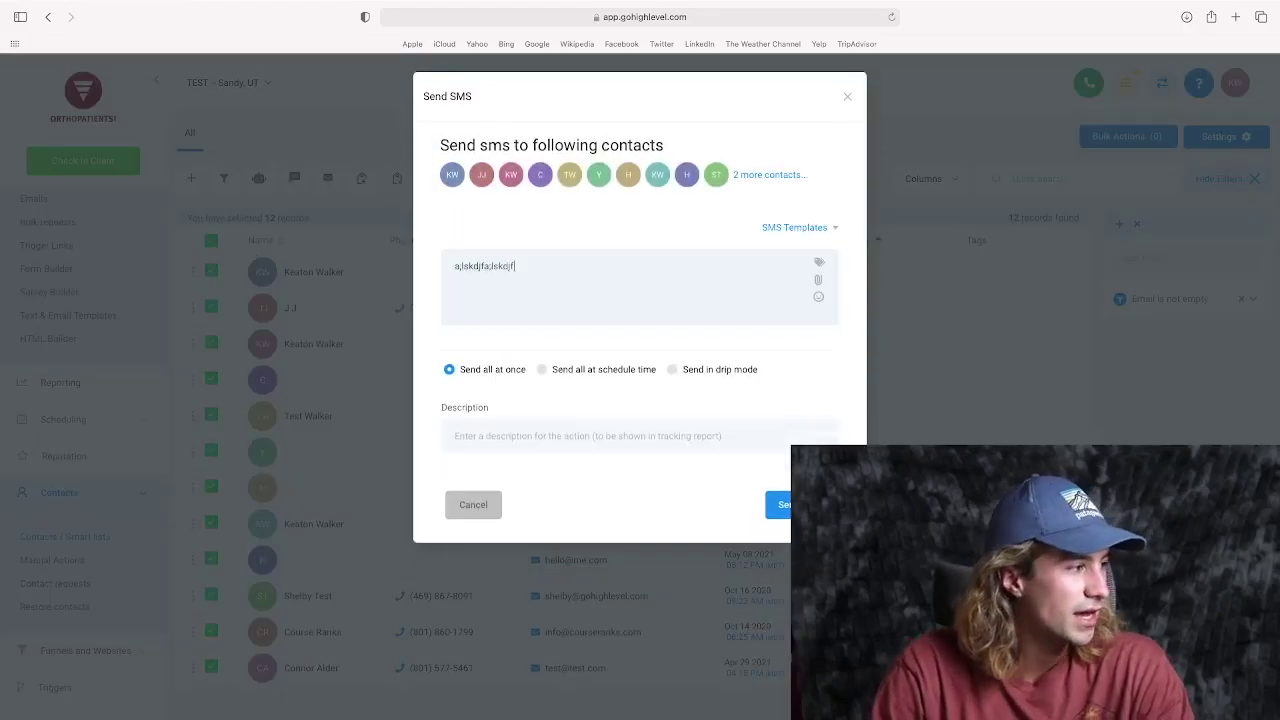
{"action": "left_click", "coordinate": [803, 229]}
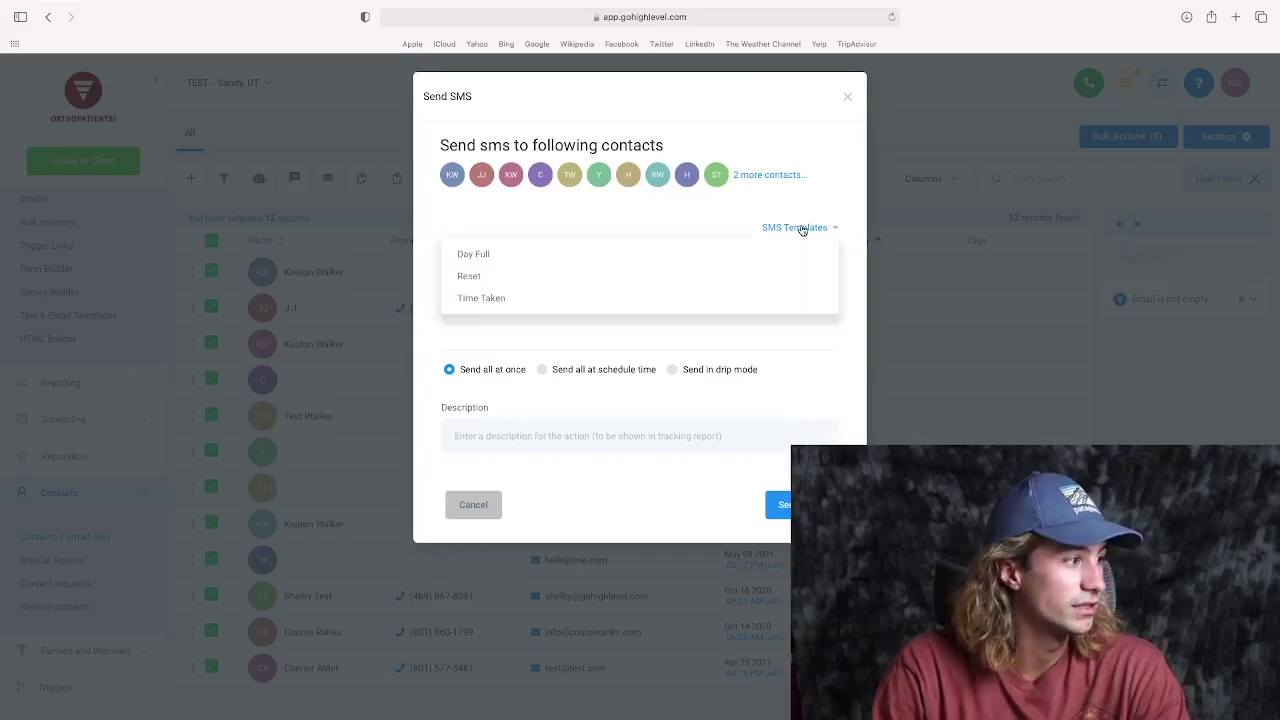
{"action": "left_click", "coordinate": [494, 296]}
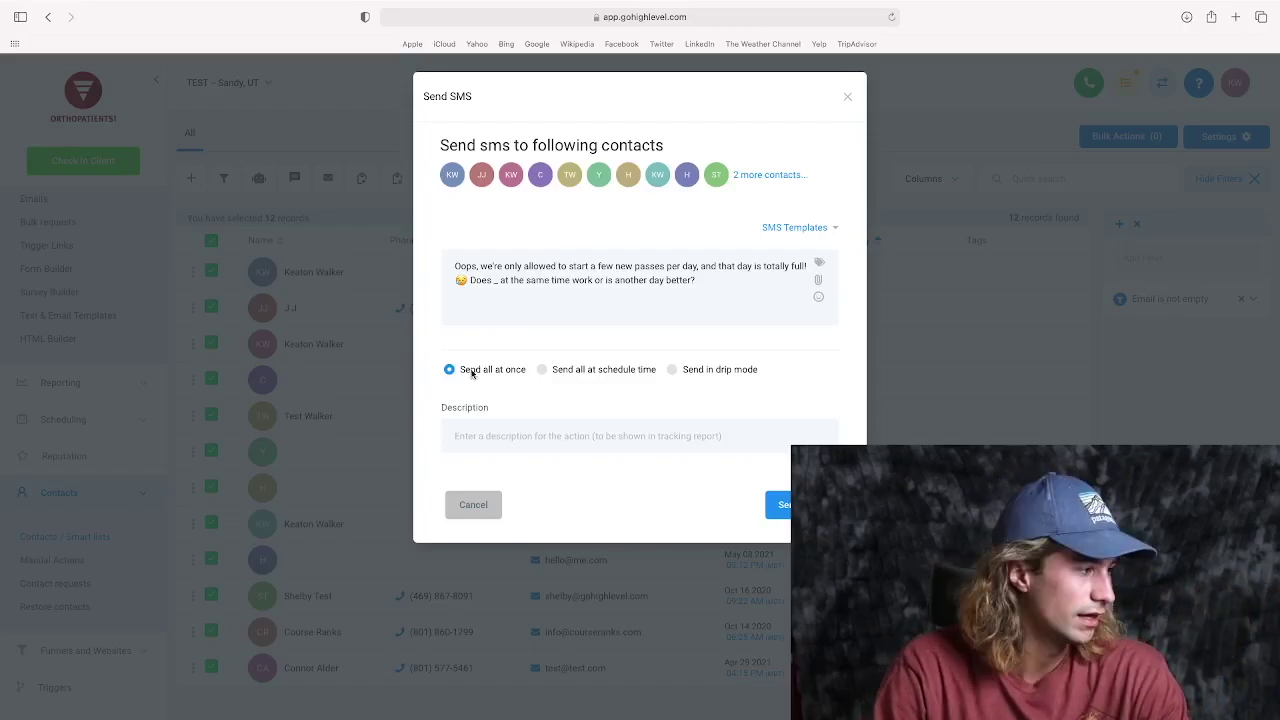
{"action": "left_click", "coordinate": [578, 375]}
{"action": "left_click", "coordinate": [687, 372]}
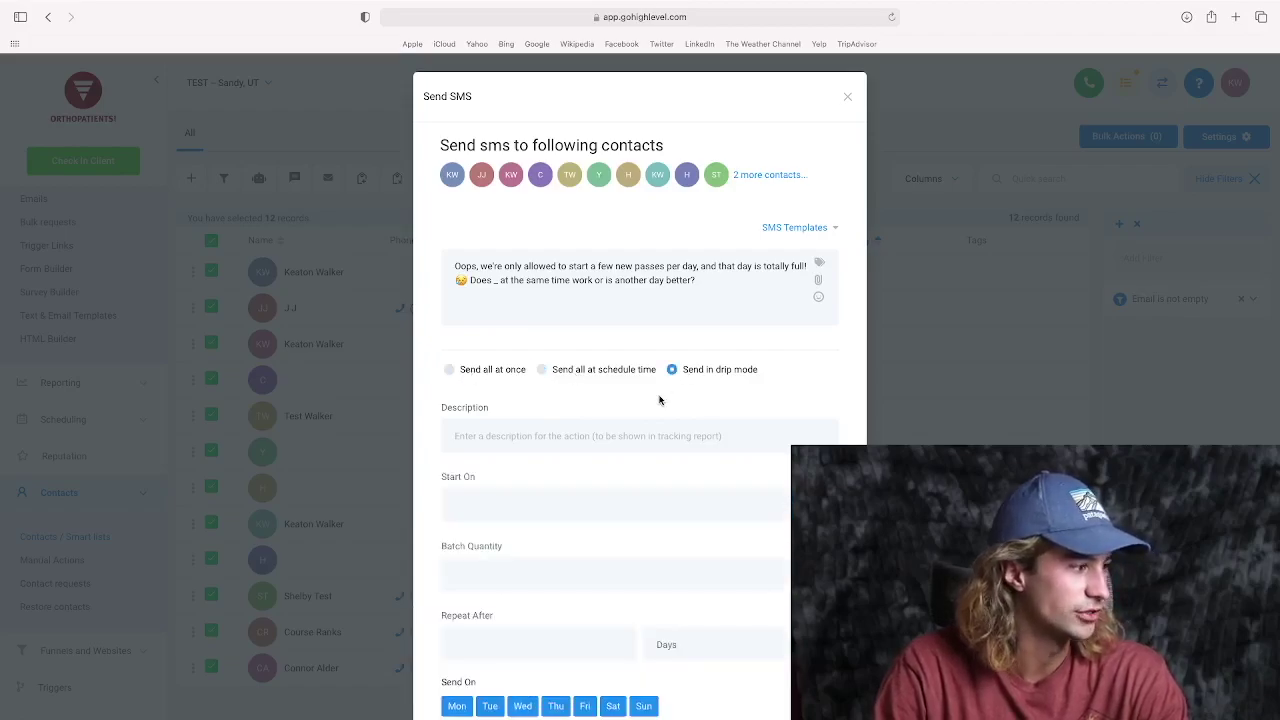
{"action": "scroll", "coordinate": [645, 410], "scroll_direction": "down", "scroll_amount": 5}
{"action": "left_click", "coordinate": [465, 663]}
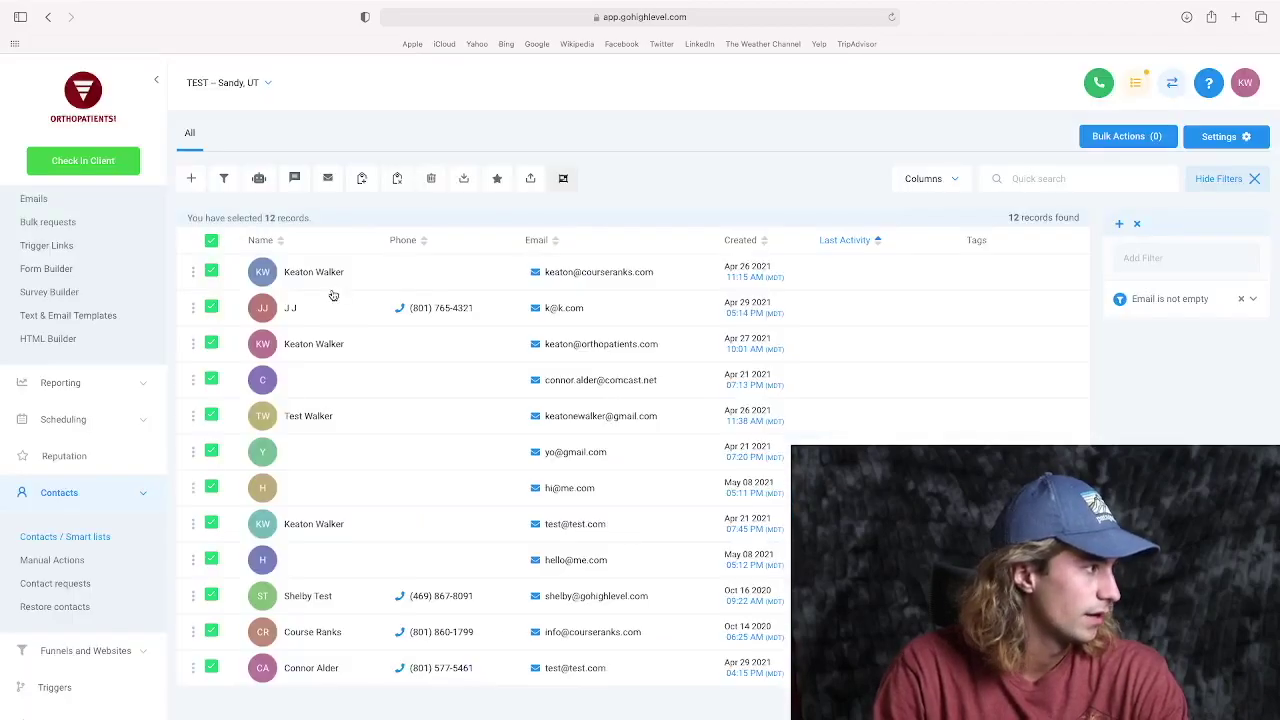
{"action": "left_click", "coordinate": [327, 178]}
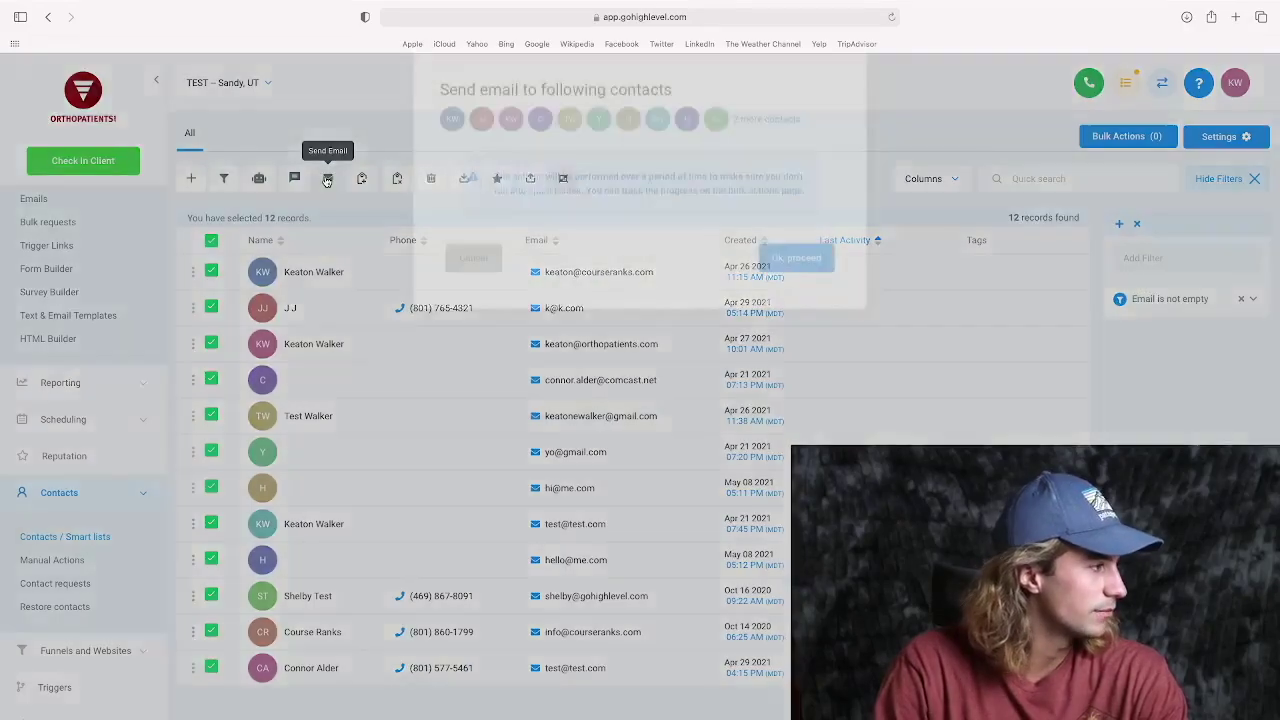
{"action": "left_click", "coordinate": [797, 312]}
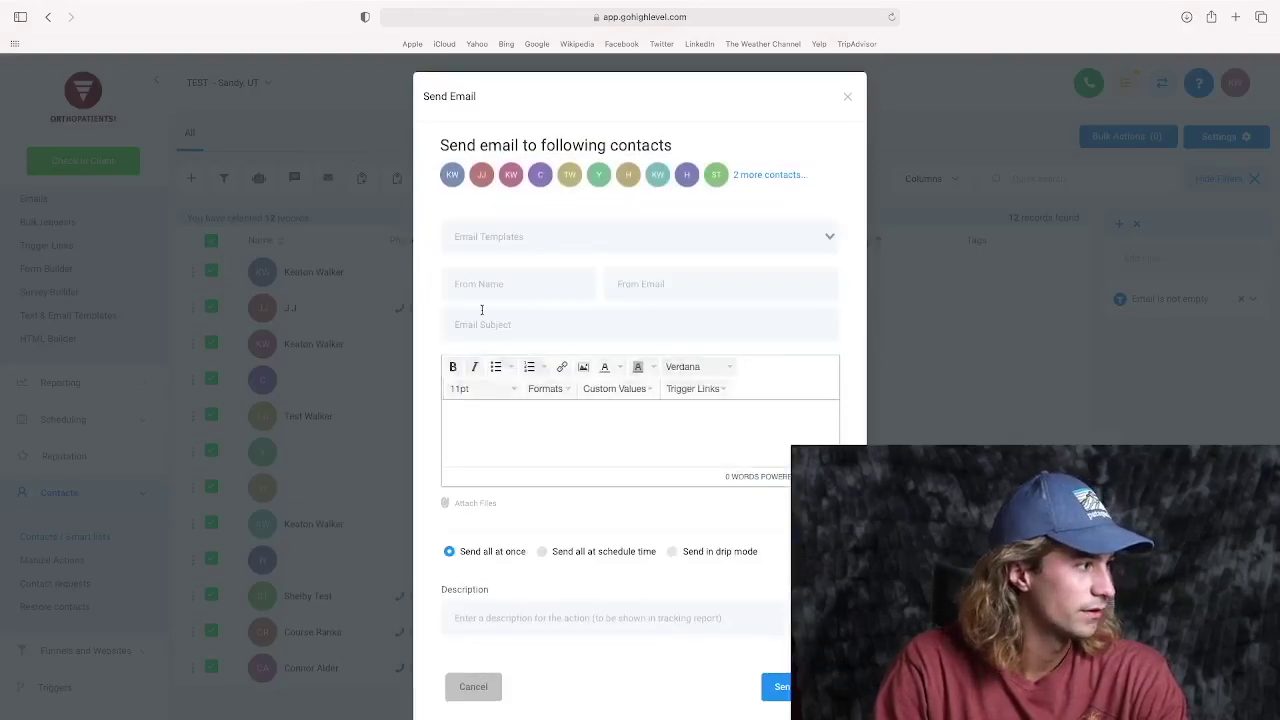
{"action": "left_click", "coordinate": [597, 240]}
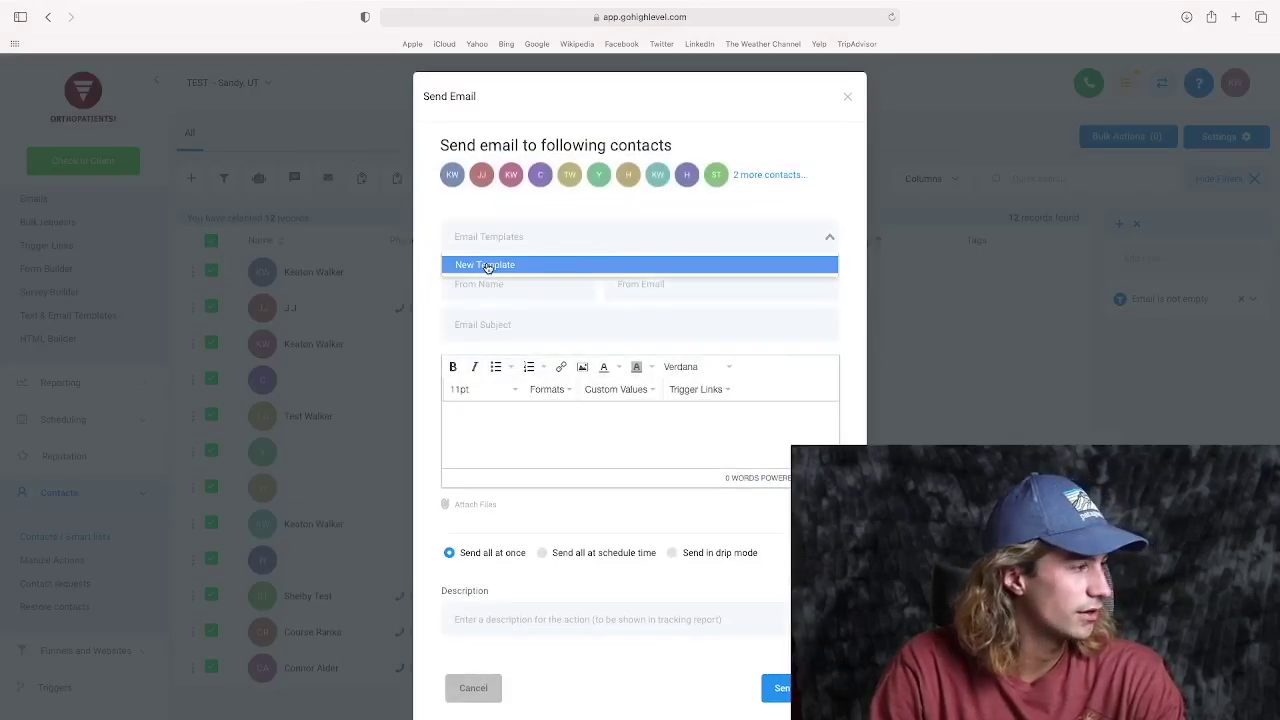
{"action": "left_click", "coordinate": [545, 222]}
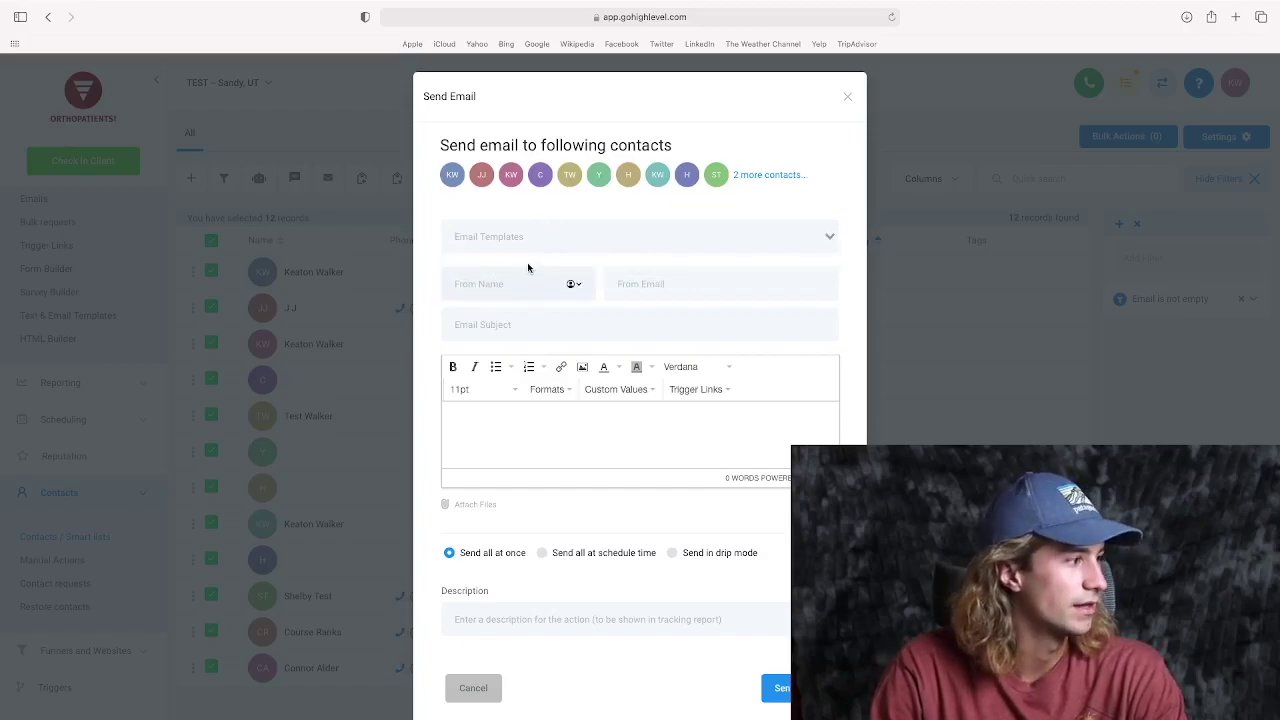
{"action": "left_click", "coordinate": [463, 296]}
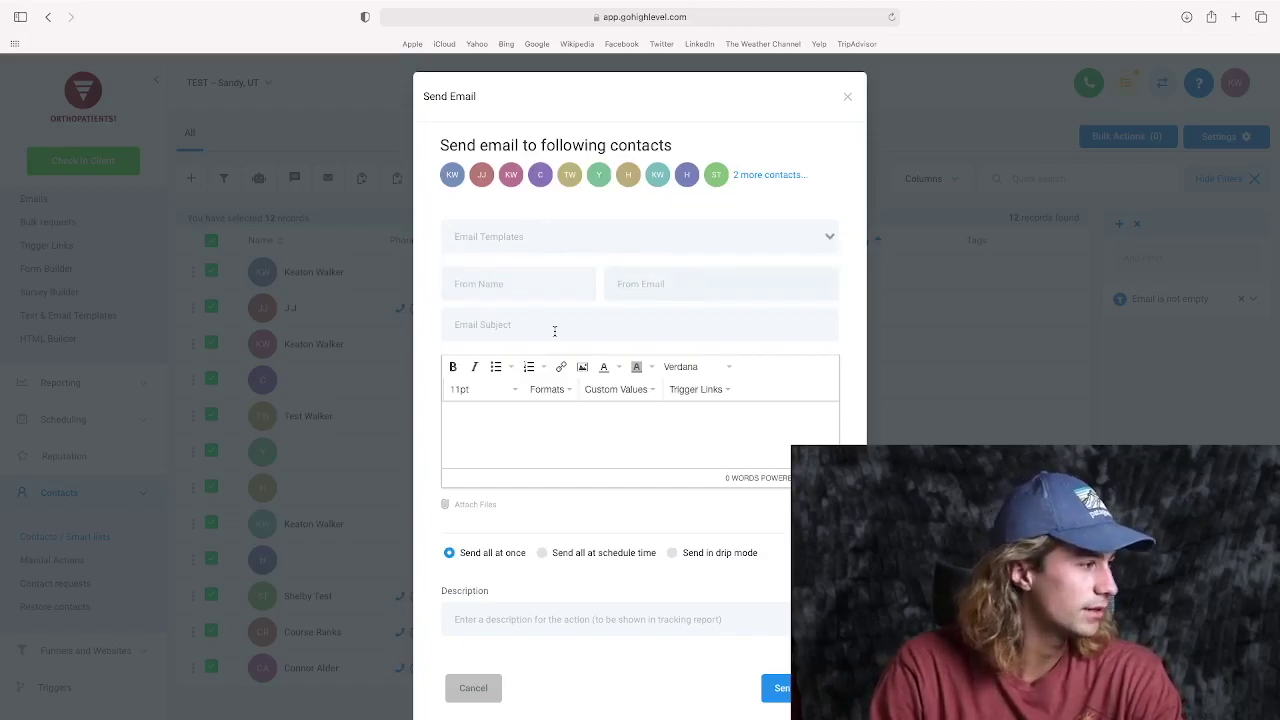
{"action": "left_click", "coordinate": [521, 414]}
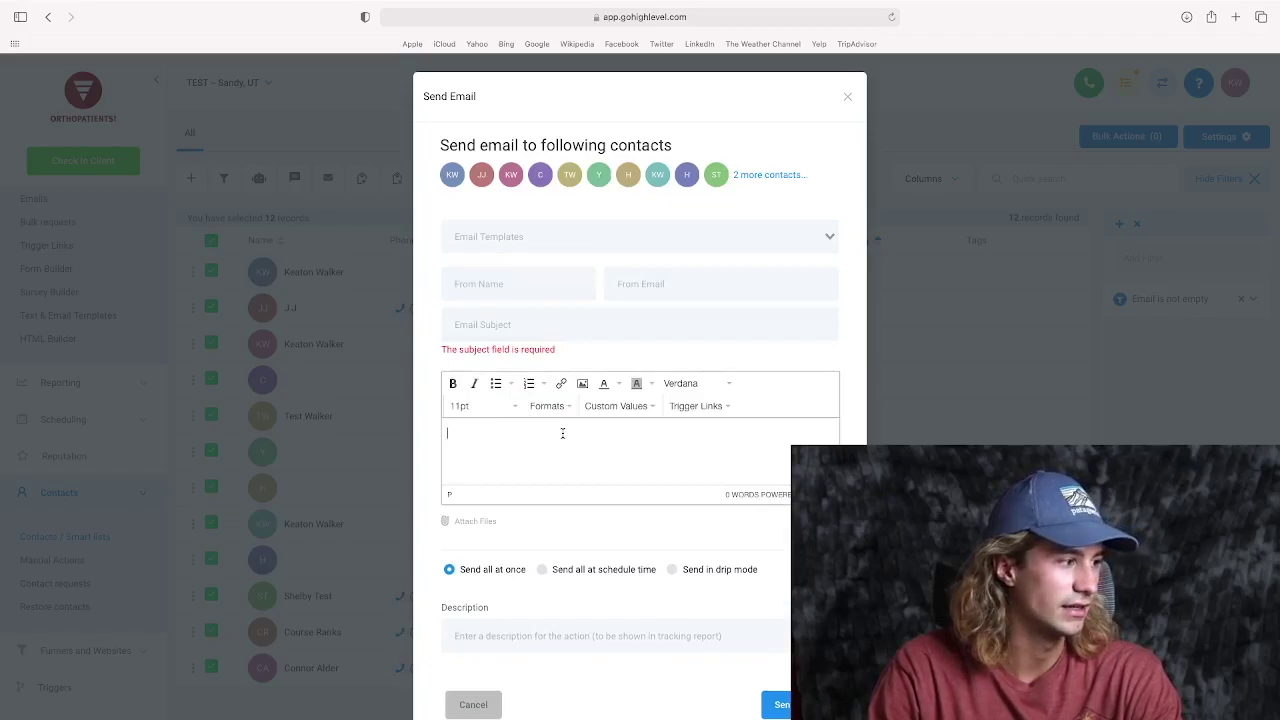
{"action": "type", "text": "asdfasdfasdf"}
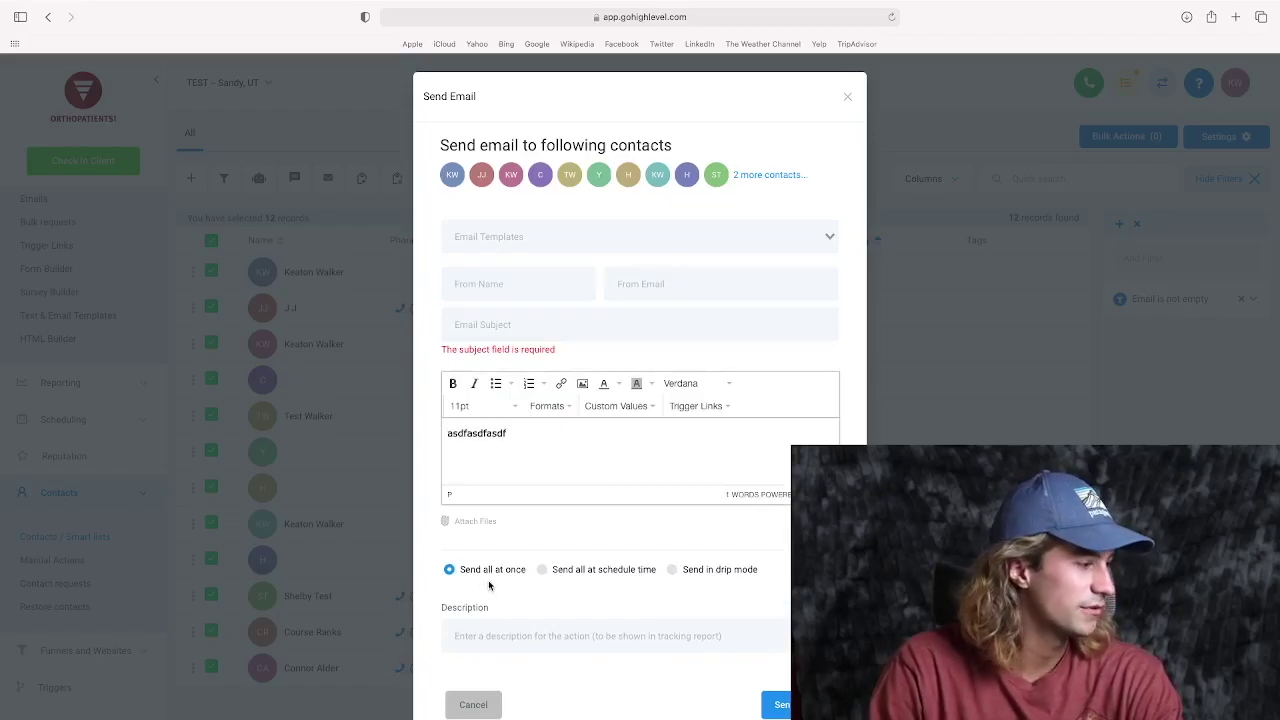
{"action": "left_click", "coordinate": [540, 569]}
{"action": "left_click", "coordinate": [672, 569]}
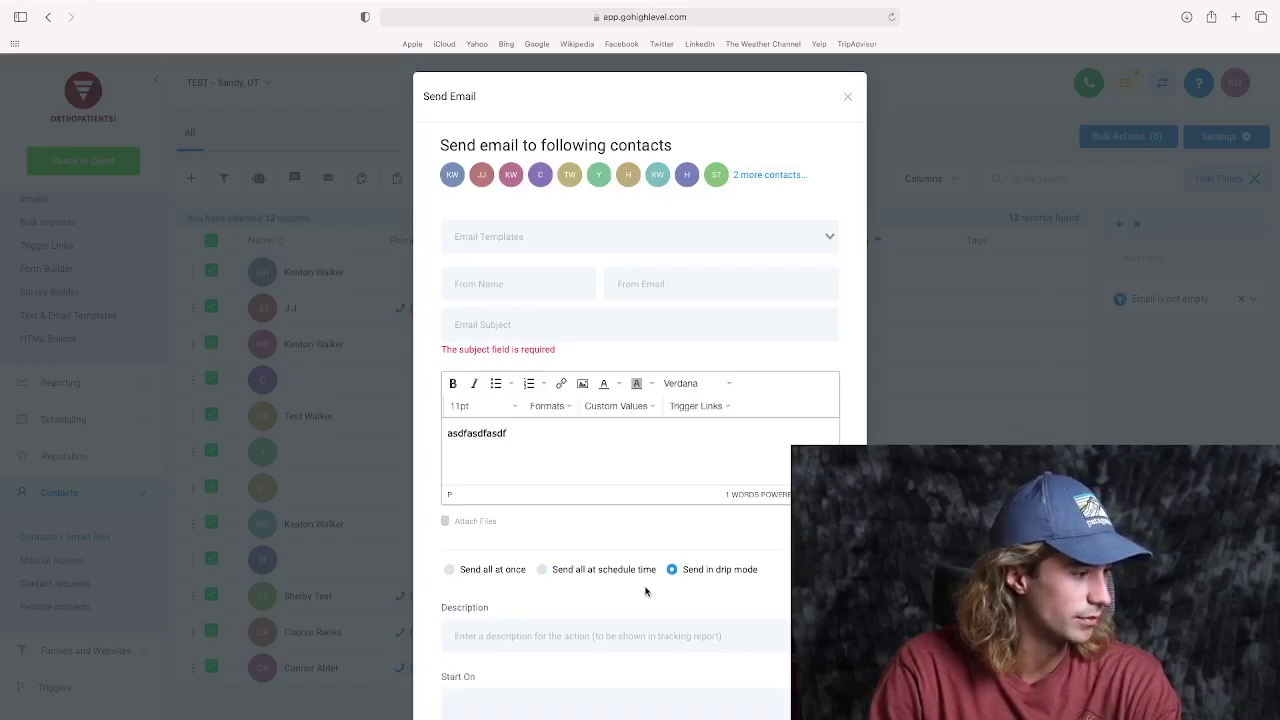
{"action": "left_click", "coordinate": [279, 325]}
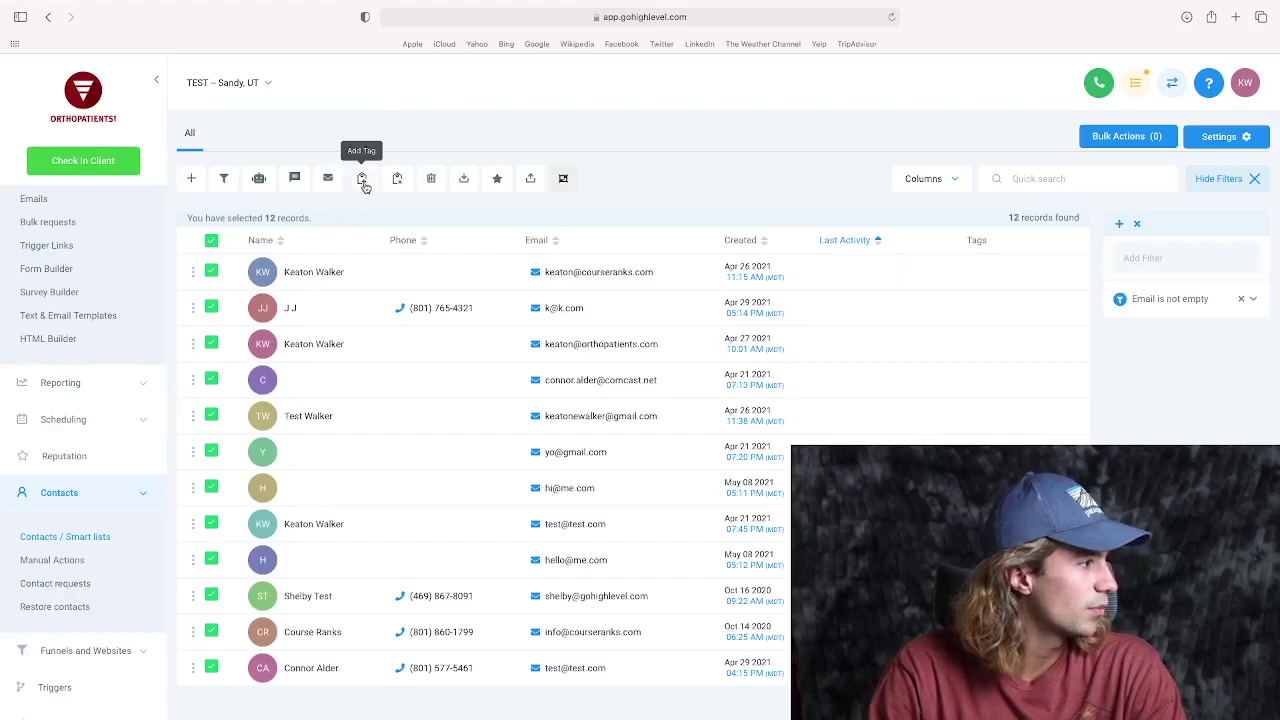
{"action": "left_click", "coordinate": [362, 180]}
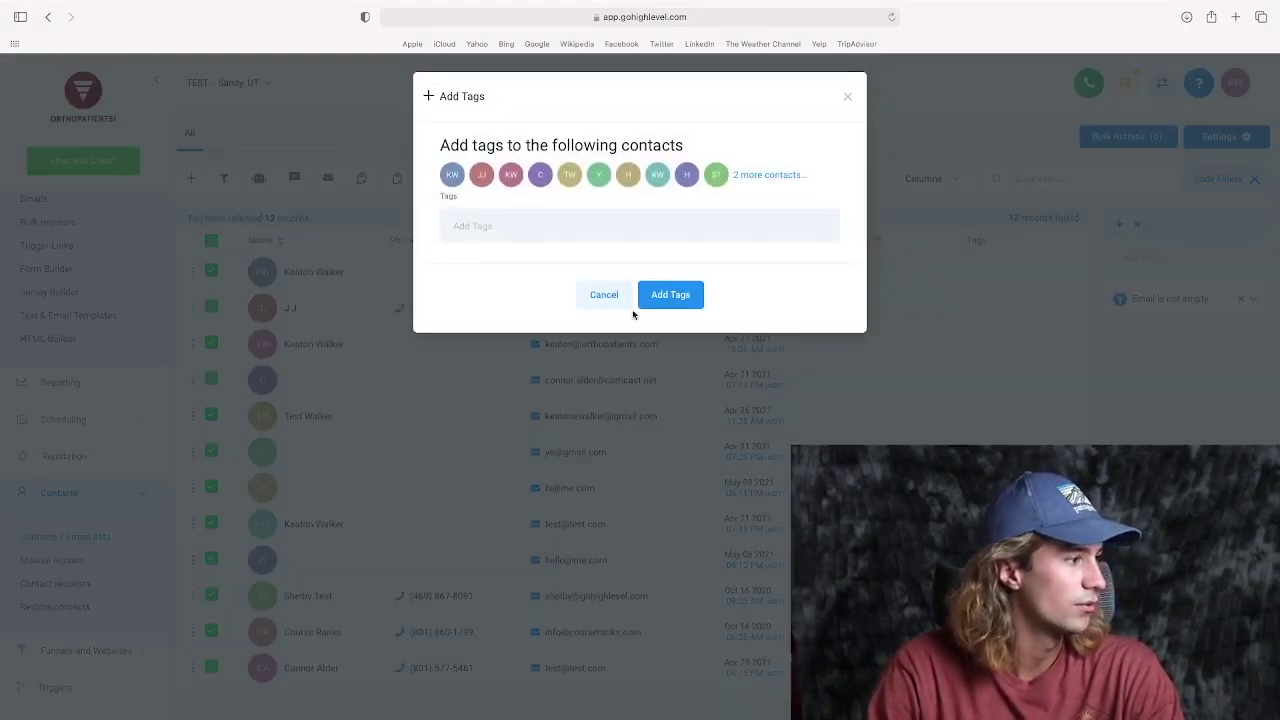
{"action": "left_click", "coordinate": [604, 296]}
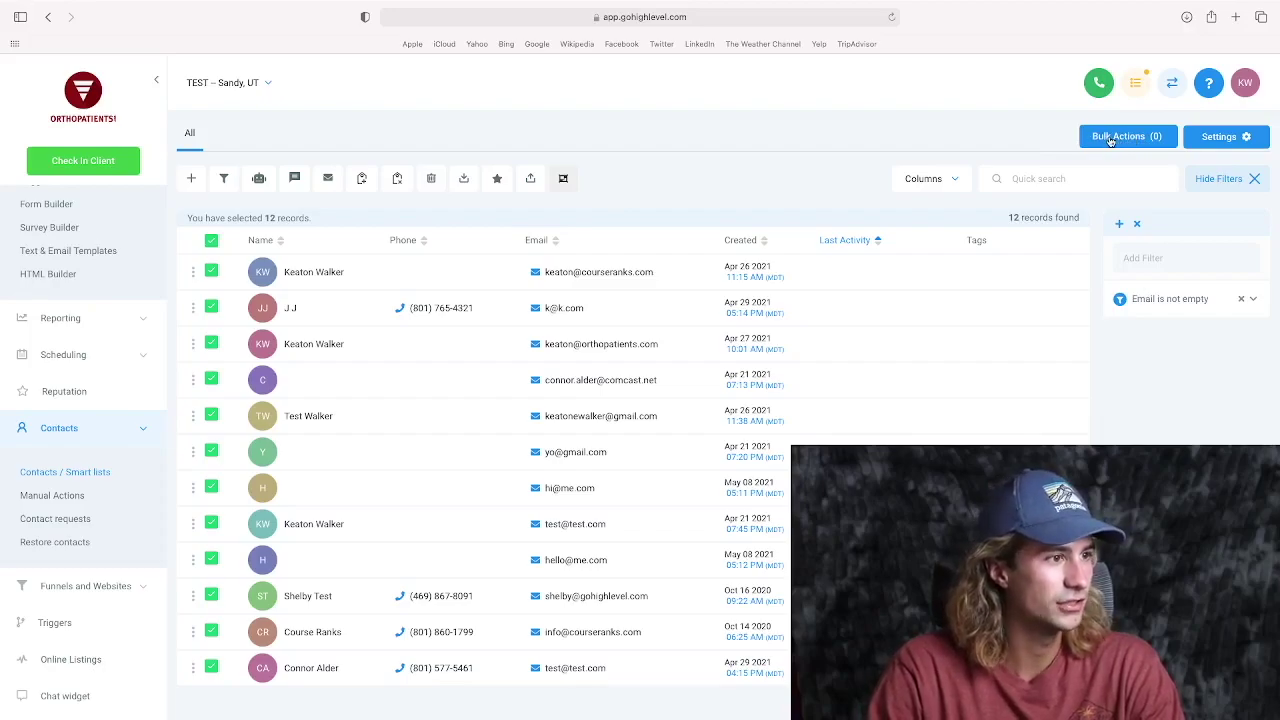
- Open the Bulk Actions page from the contacts page to see its empty Scheduled operations table
{"action": "left_click", "coordinate": [1122, 138]}
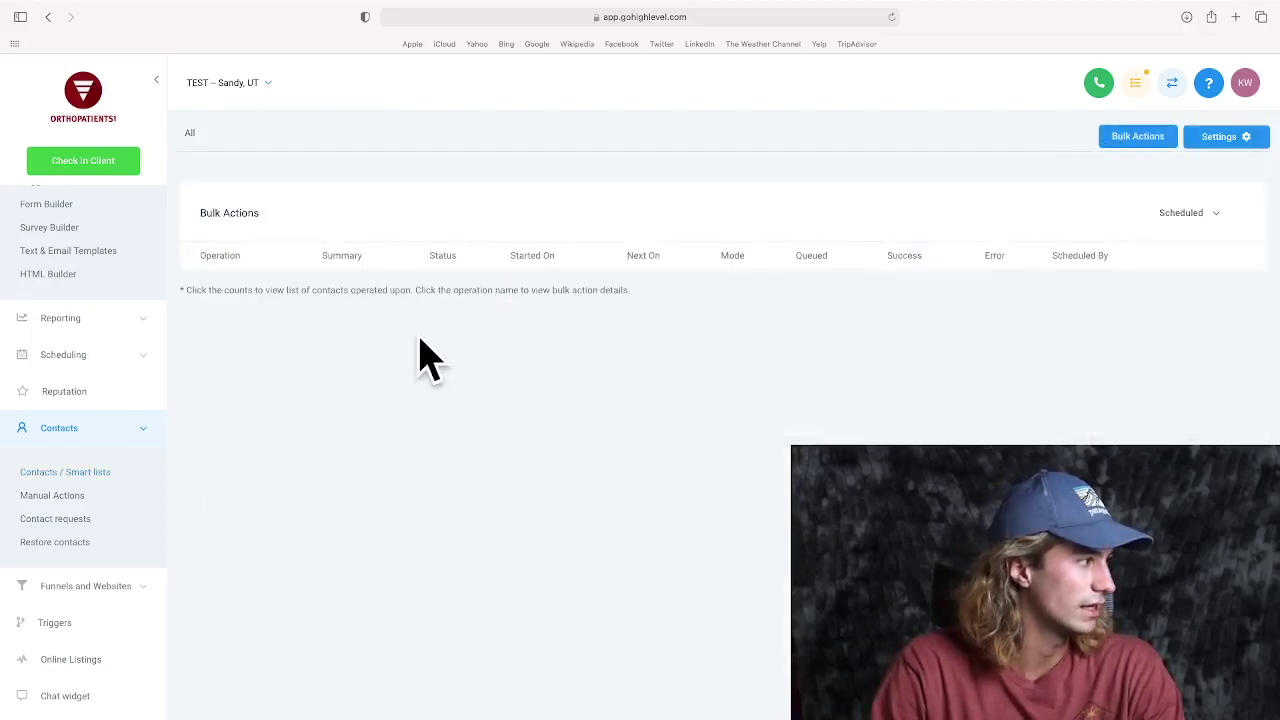